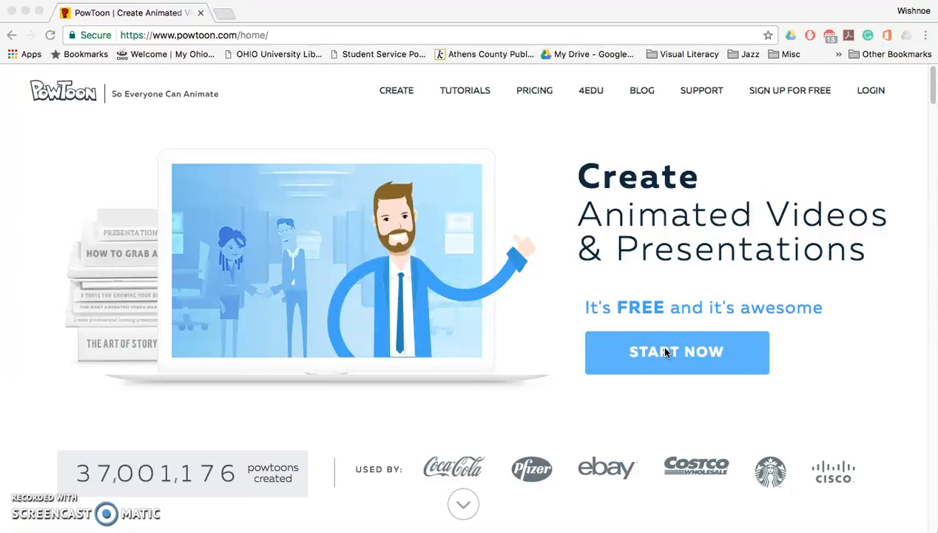
Start signing up for Powtoon and register with a Google account.
left_click(665, 353)
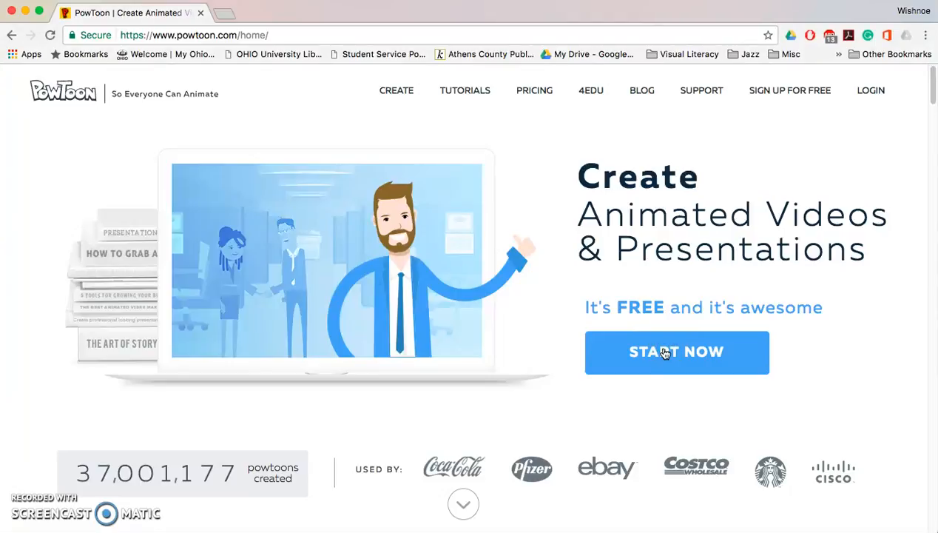
left_click(665, 353)
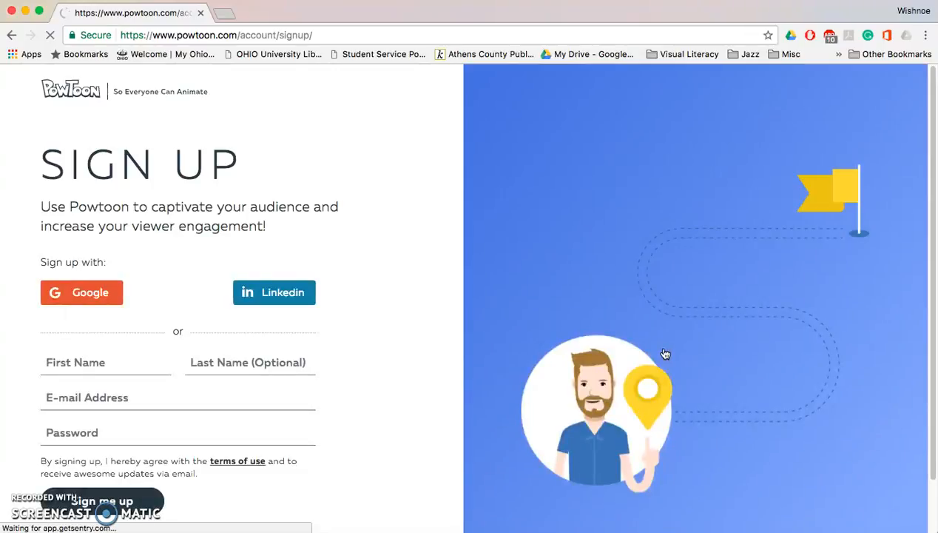
left_click(115, 295)
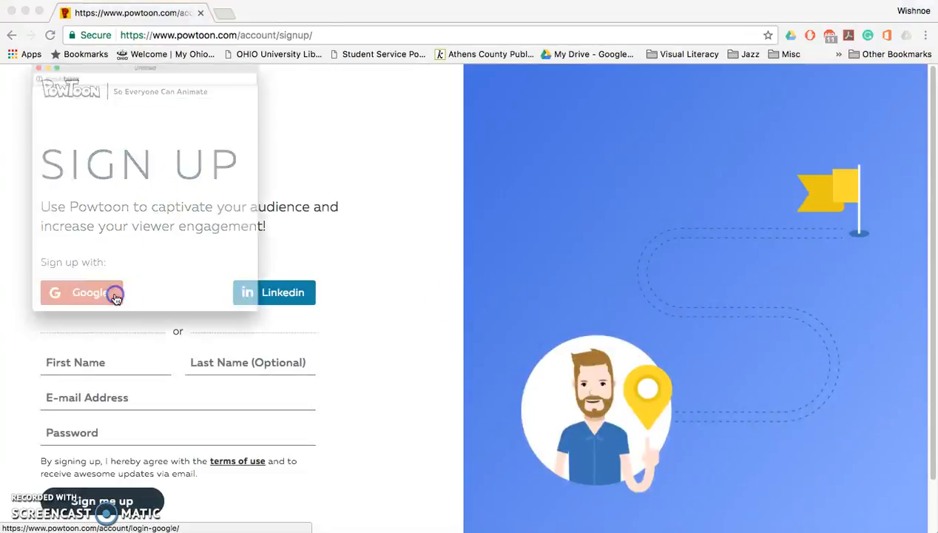
left_click(100, 131)
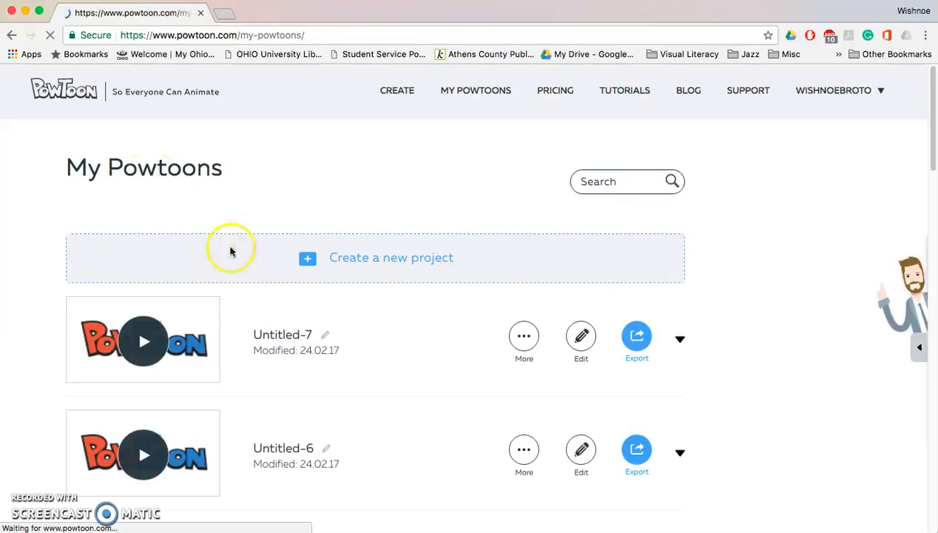
Create a new project and choose the Professional look.
left_click(307, 261)
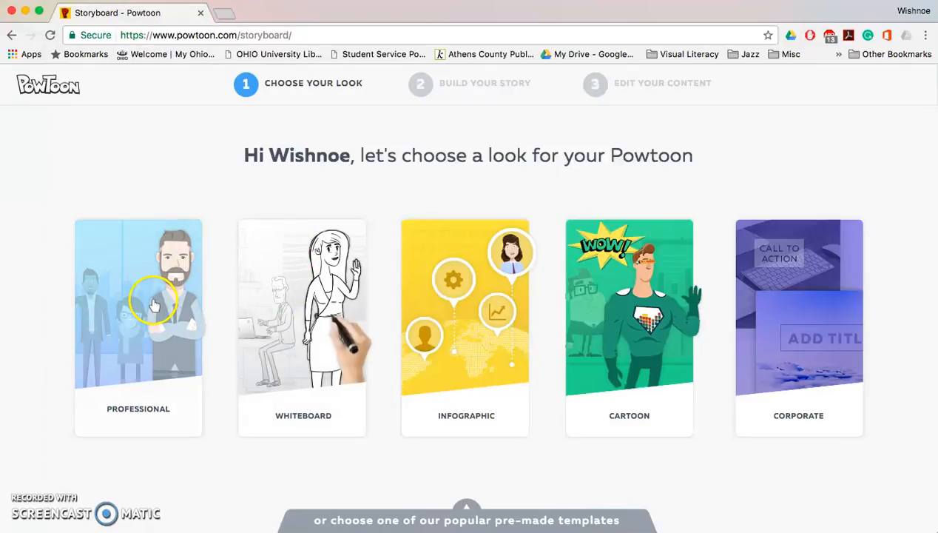
left_click(477, 295)
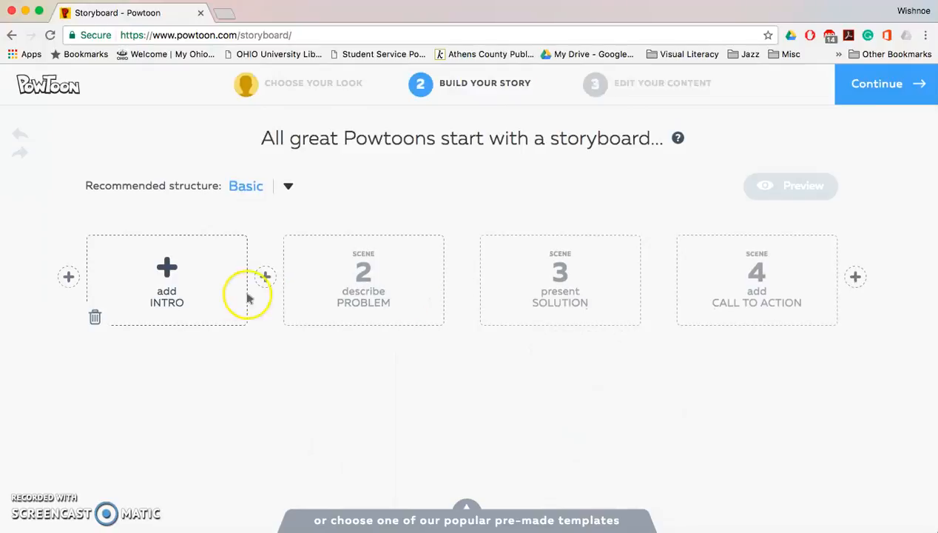
Fill the Intro scene with the 'VS' template and the Problem scene with the contract-signing template.
left_click(164, 269)
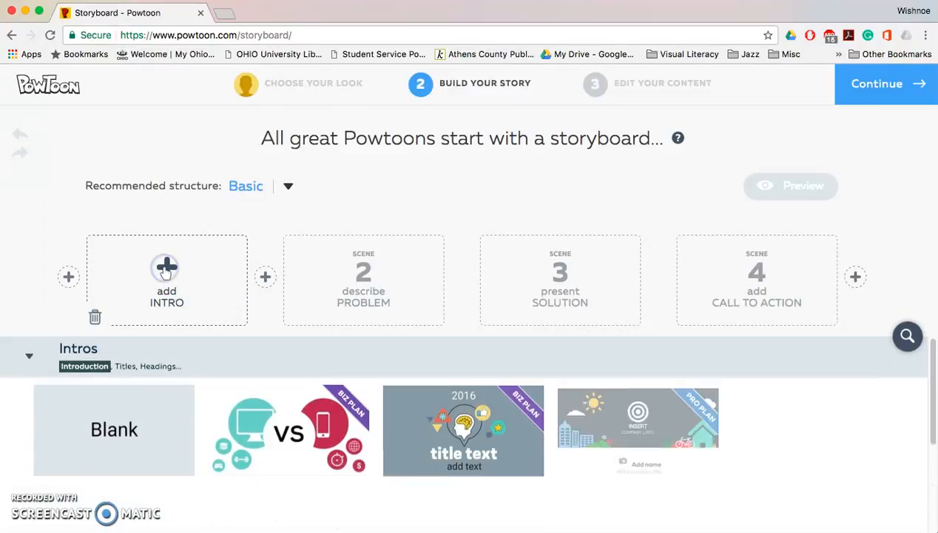
left_click(278, 368)
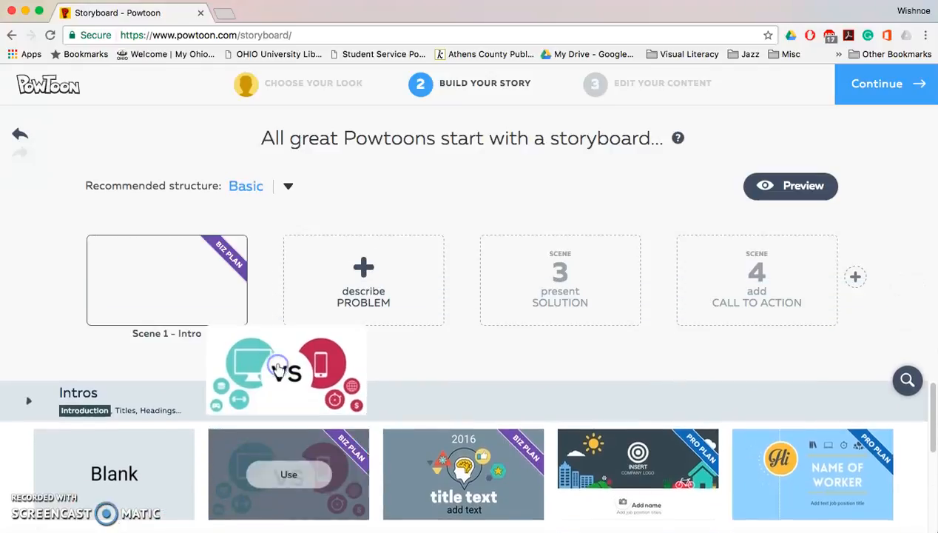
left_click(364, 268)
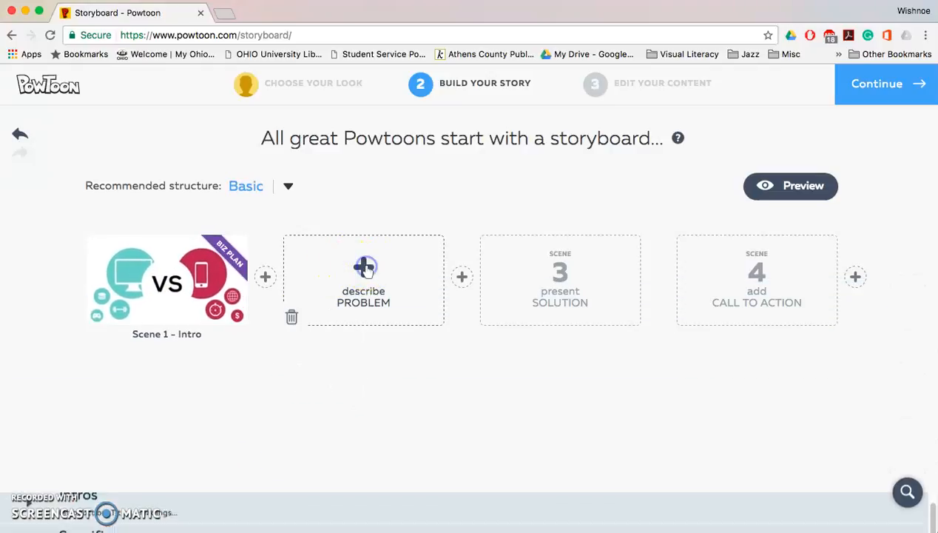
left_click(808, 376)
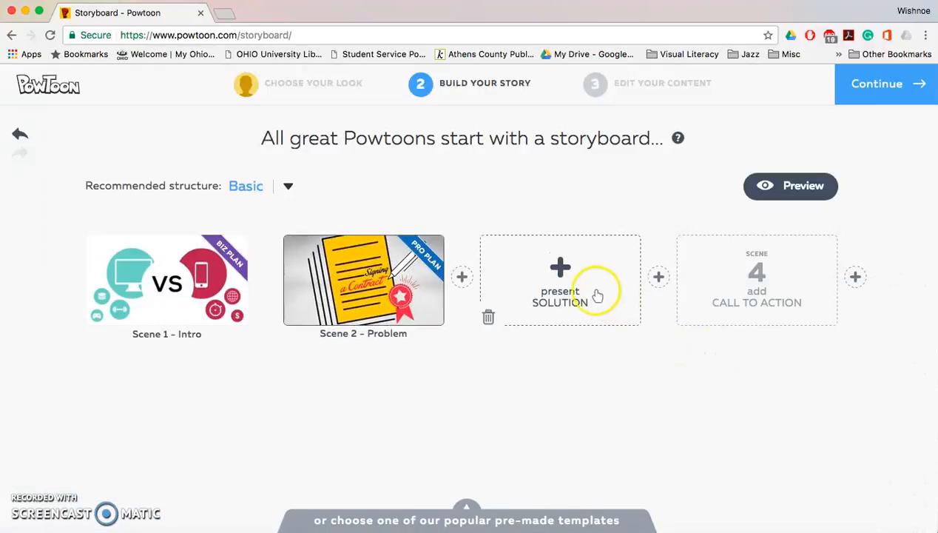
Fill the Solution scene with the orange presenter template and add a fifth scene from the Outros category.
left_click(561, 268)
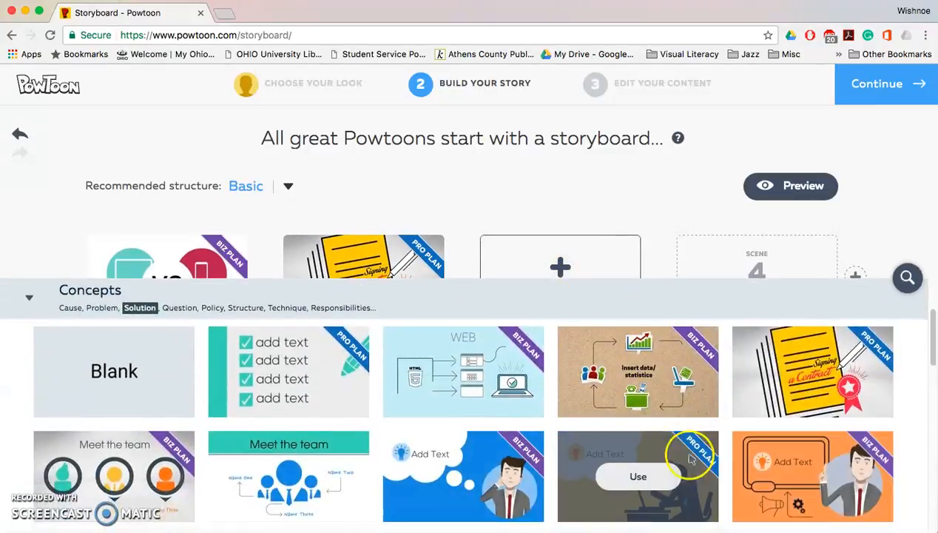
left_click(833, 484)
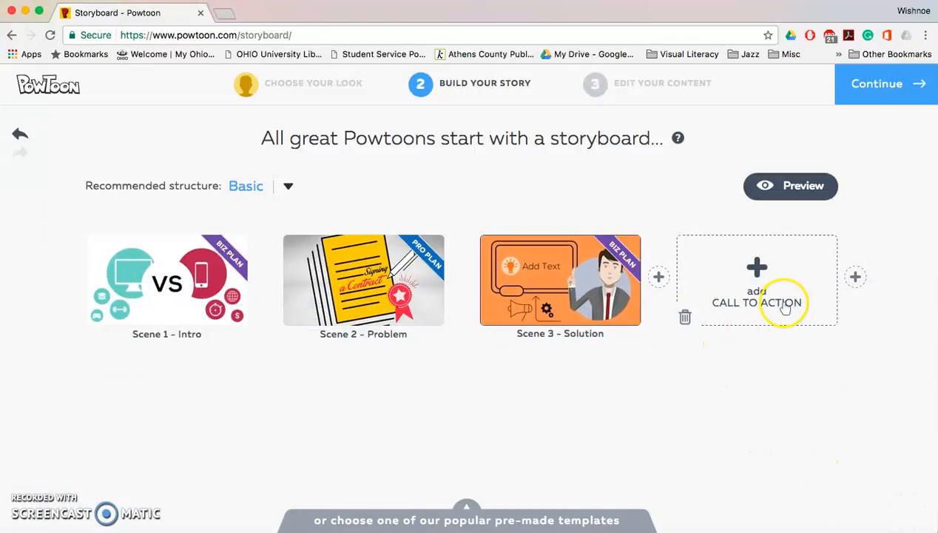
left_click(855, 277)
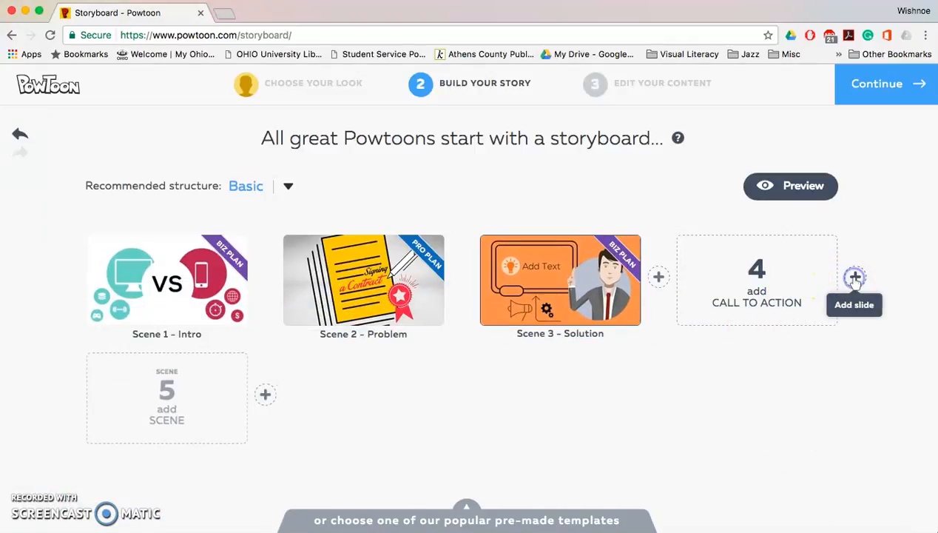
left_click(105, 509)
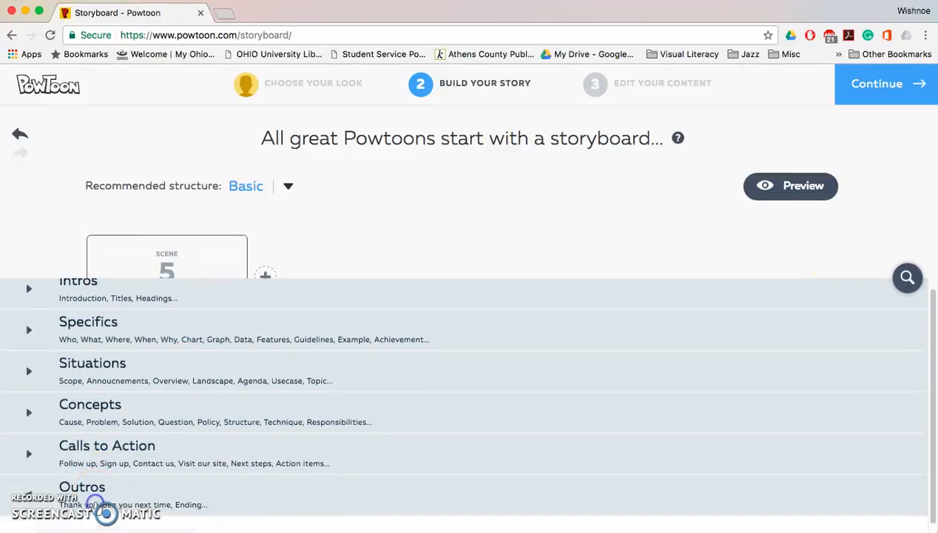
left_click(146, 368)
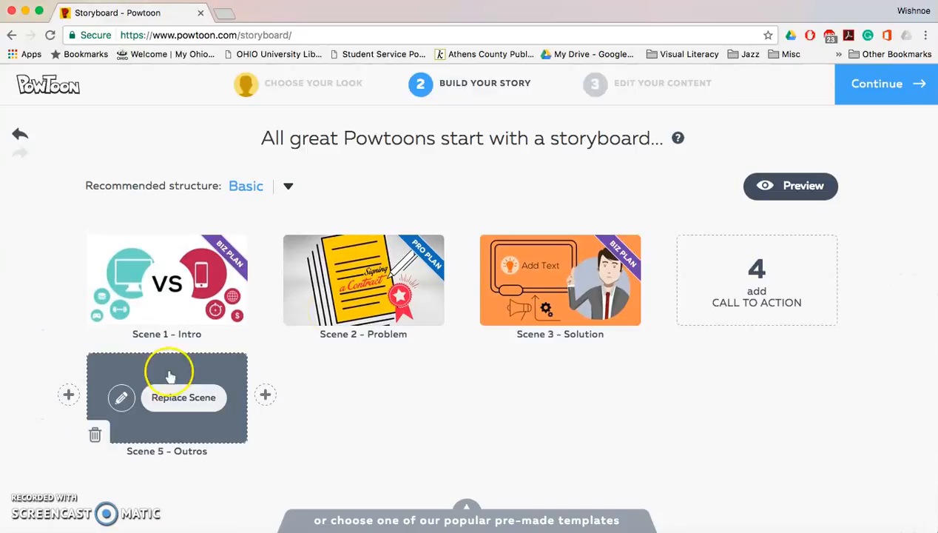
Continue from the storyboard into the editor and open slide 4.
left_click(887, 85)
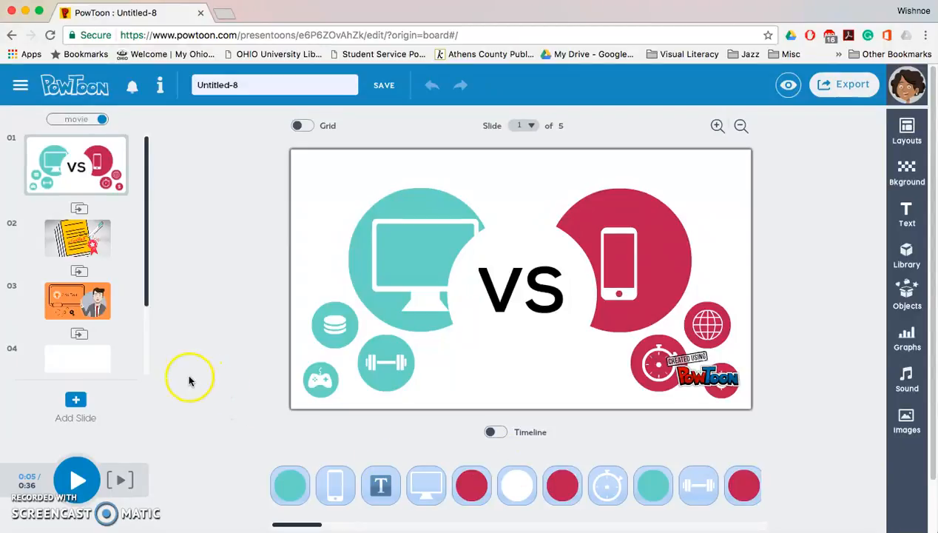
mouse_move(85, 361)
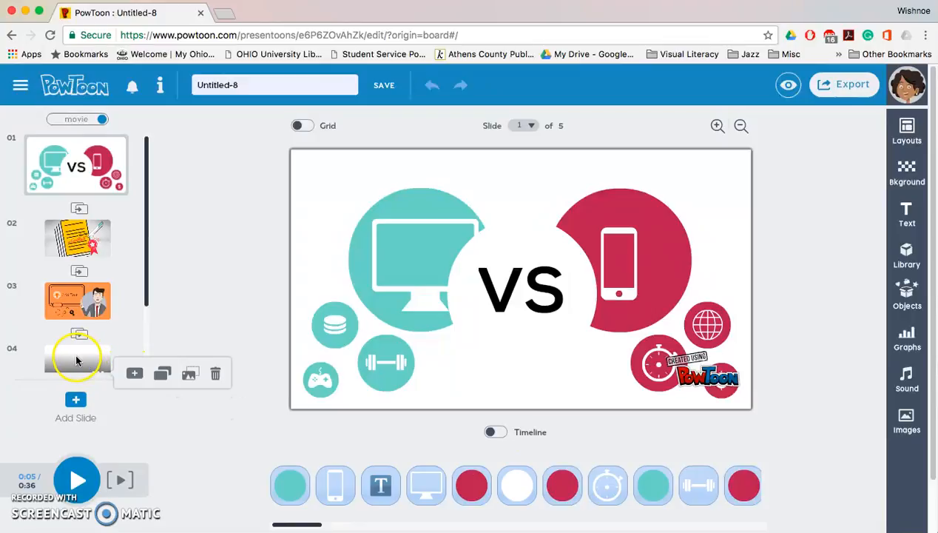
left_click(77, 360)
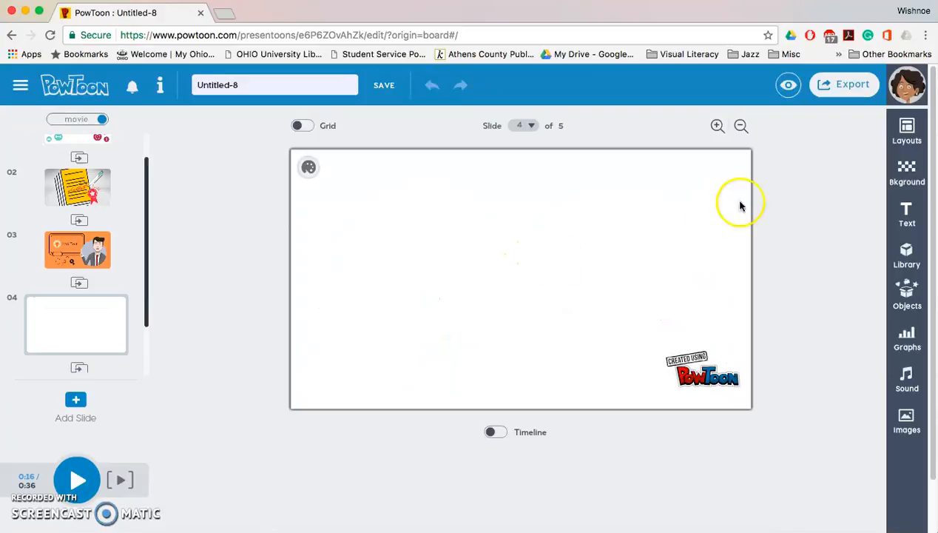
Give slide 4 a teal color background.
left_click(907, 127)
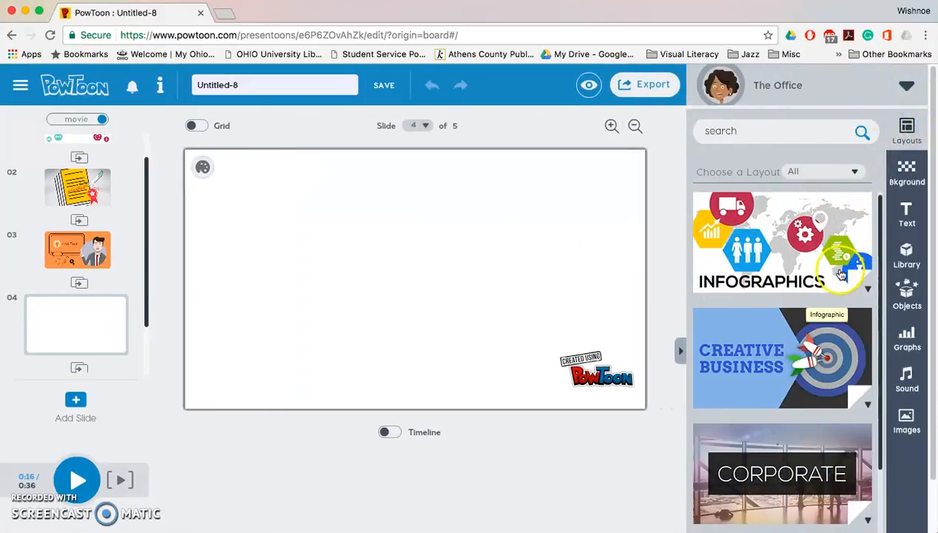
left_click_drag(879, 264, 890, 412)
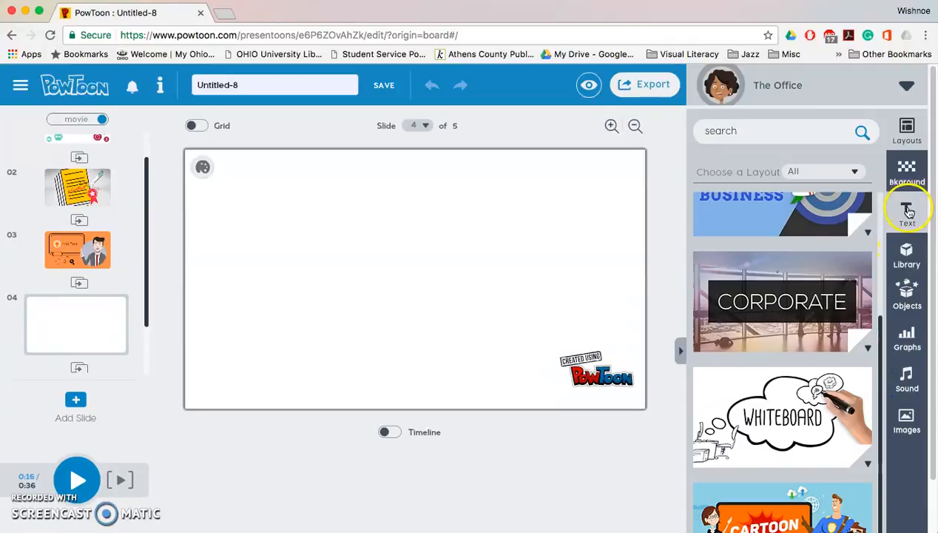
left_click(908, 211)
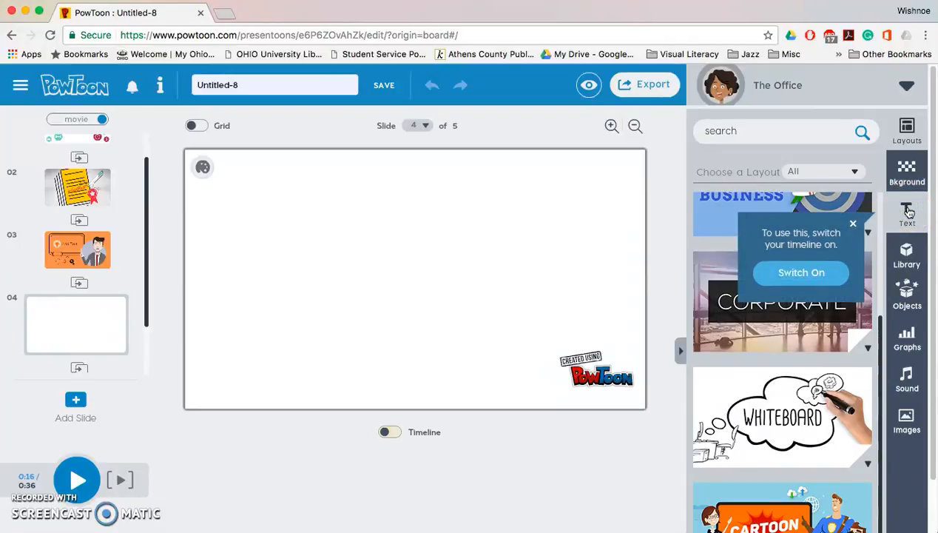
left_click(911, 176)
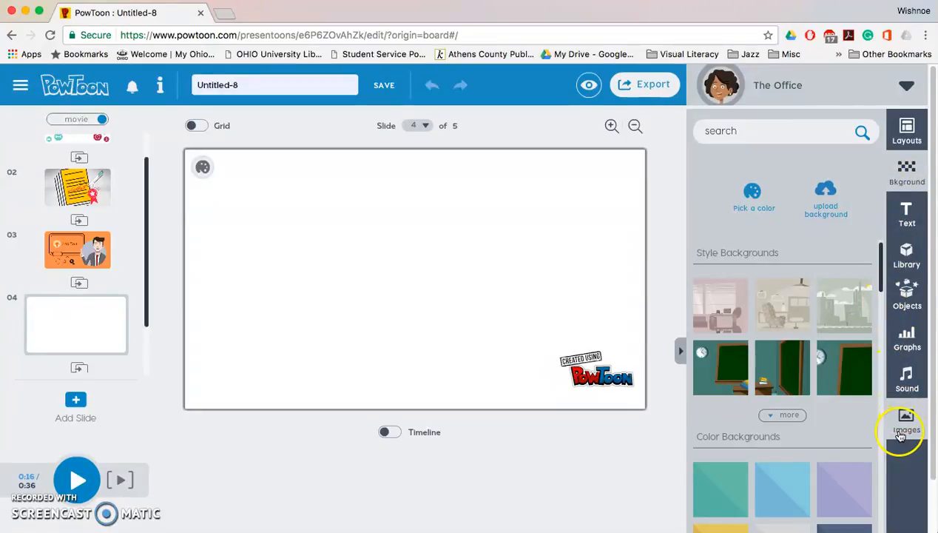
left_click(728, 494)
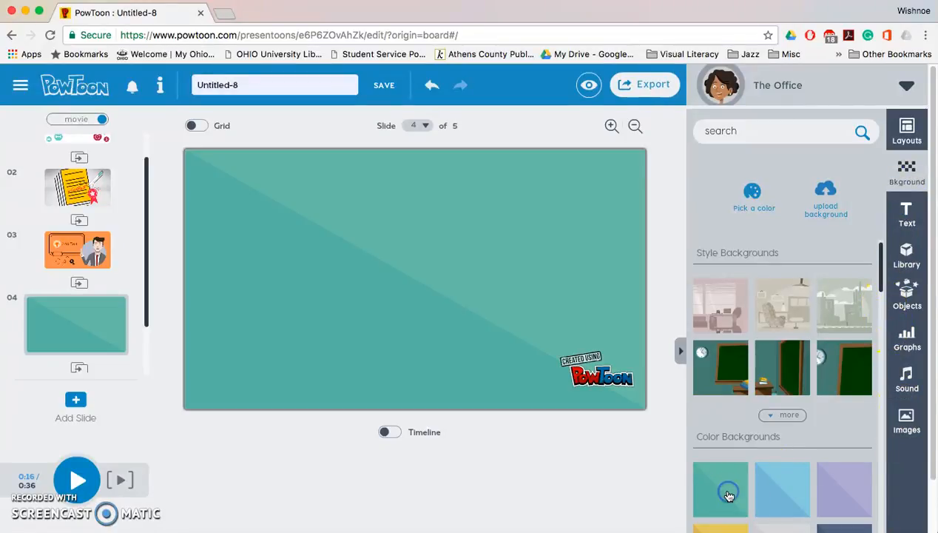
Switch the timeline on so text can be added to the slide.
left_click(909, 213)
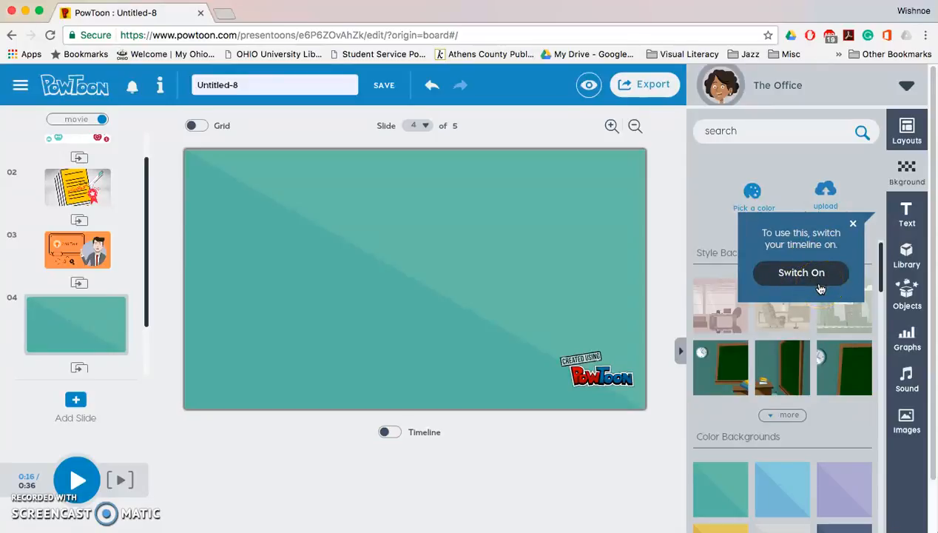
left_click(390, 433)
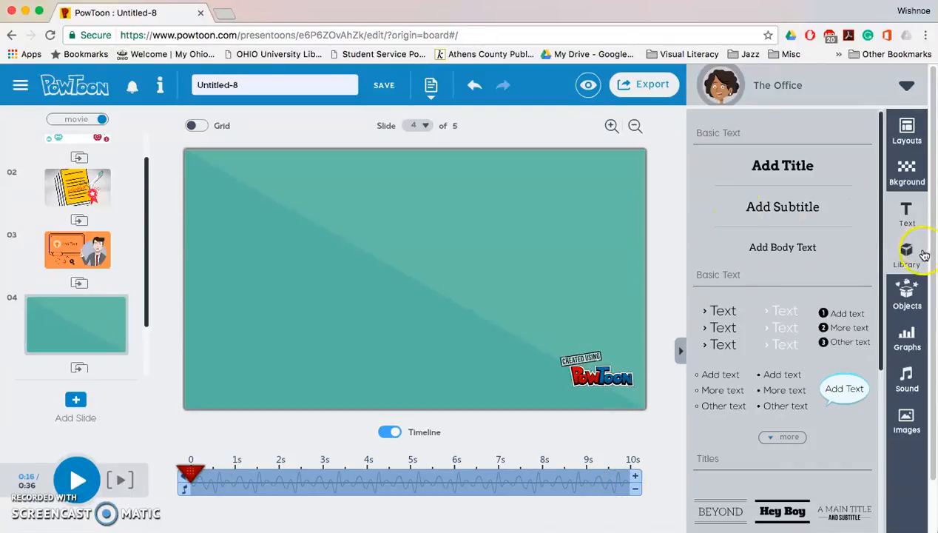
Browse the Library, Objects, Graphs and Sound panels, opening and closing the Sound Manager.
left_click(910, 256)
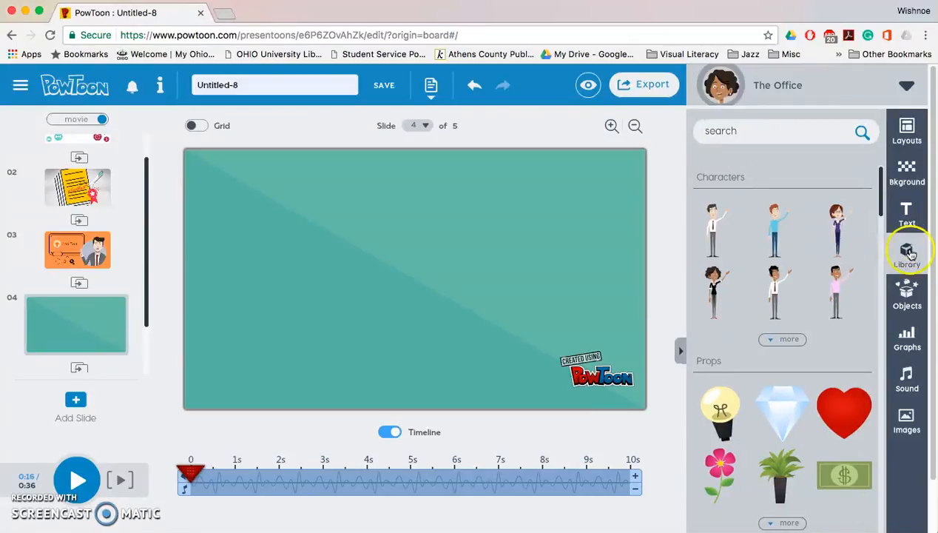
mouse_move(881, 210)
left_mouse_down()
mouse_move(890, 492)
mouse_move(893, 201)
left_mouse_up()
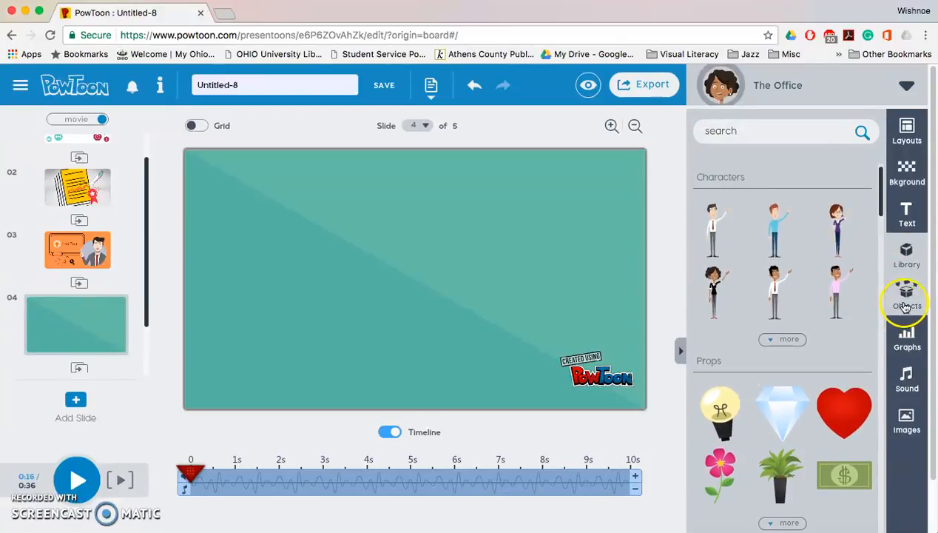
left_click(905, 304)
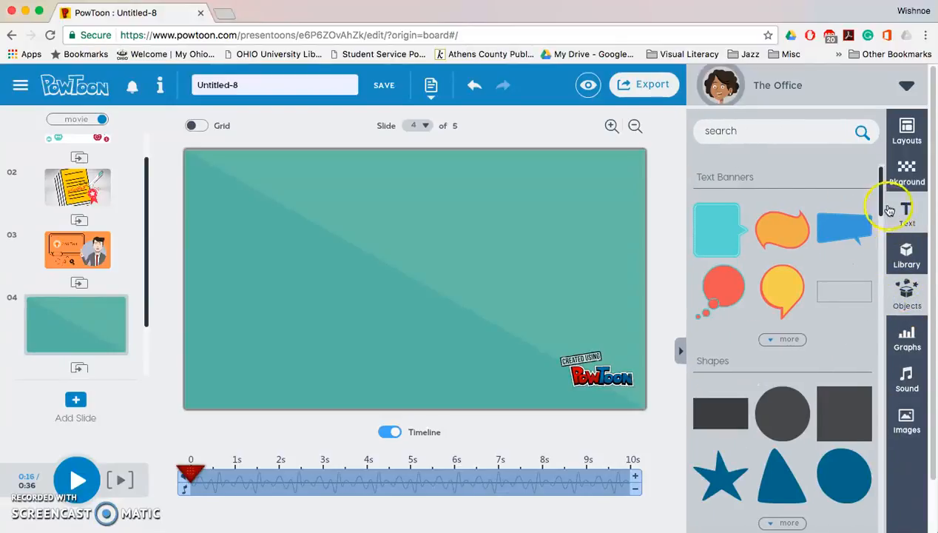
left_click(913, 343)
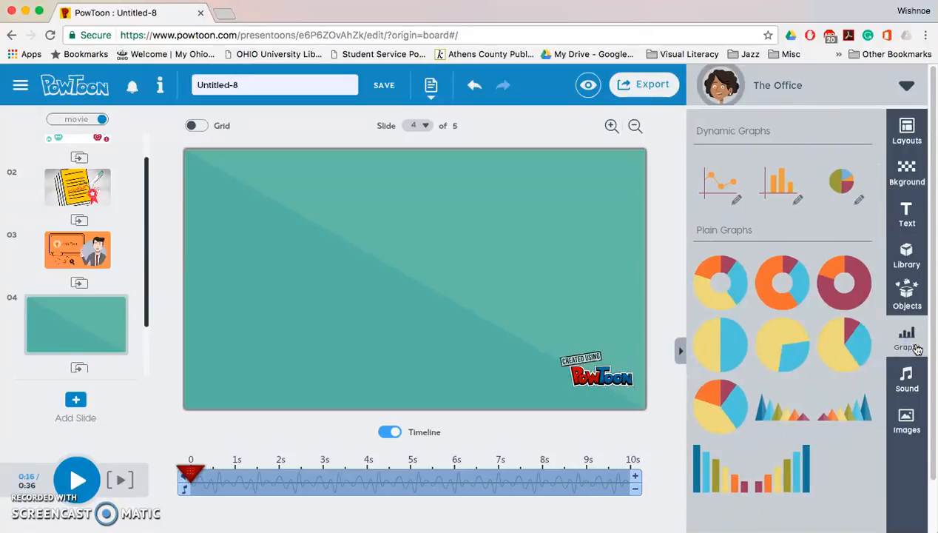
left_click(913, 376)
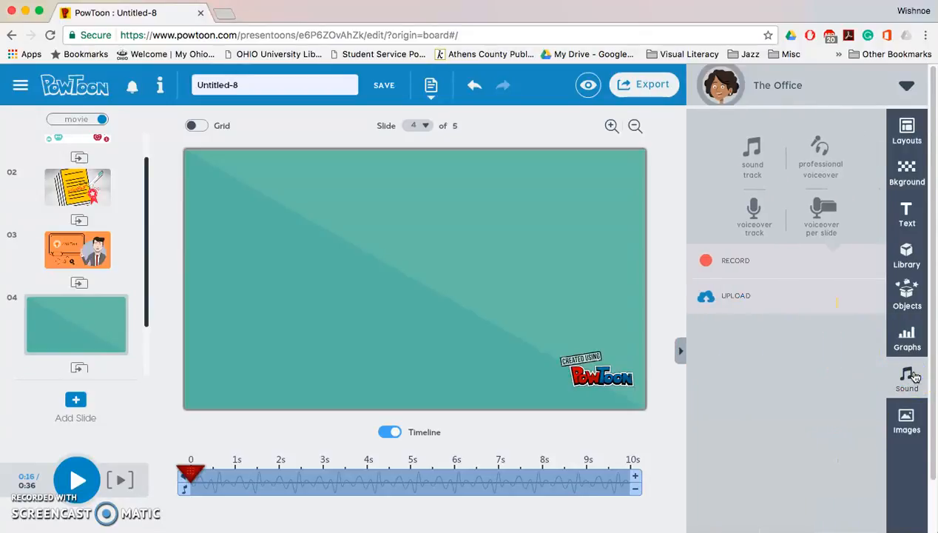
left_click(749, 154)
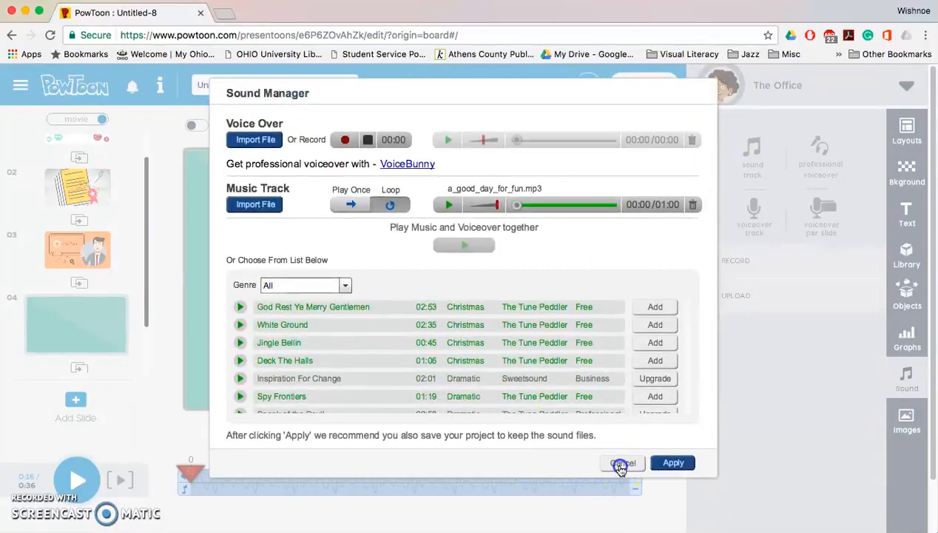
left_click(621, 464)
Explore the Images panel's upload option and open the My Images library.
left_click(915, 426)
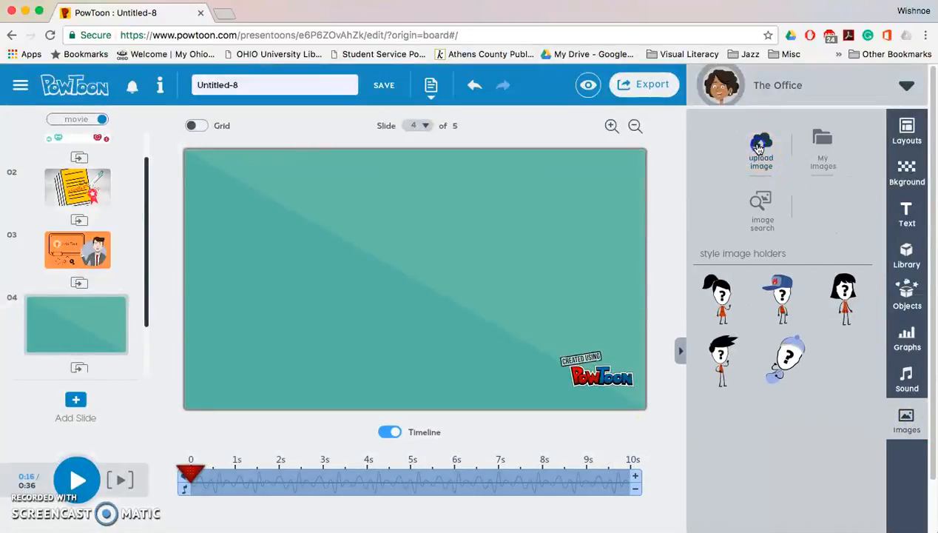
left_click(759, 150)
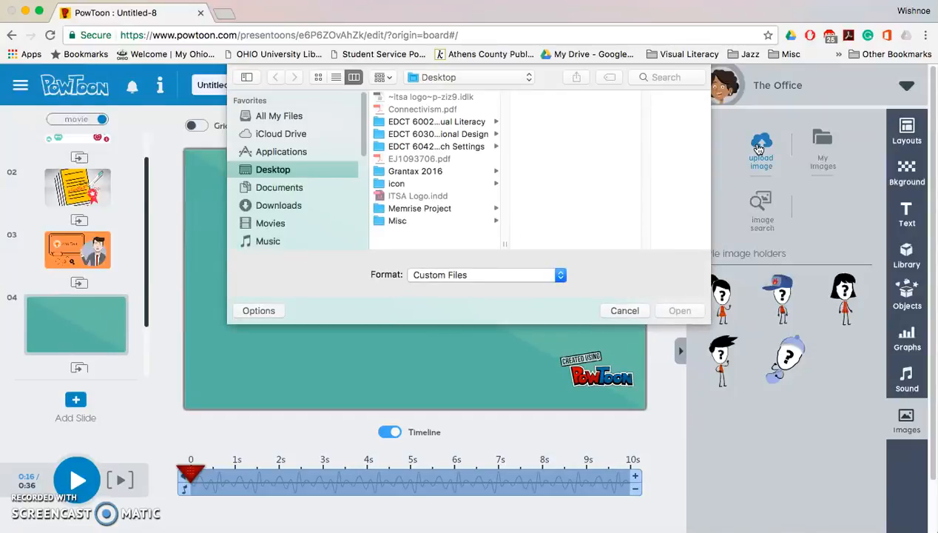
left_click(622, 311)
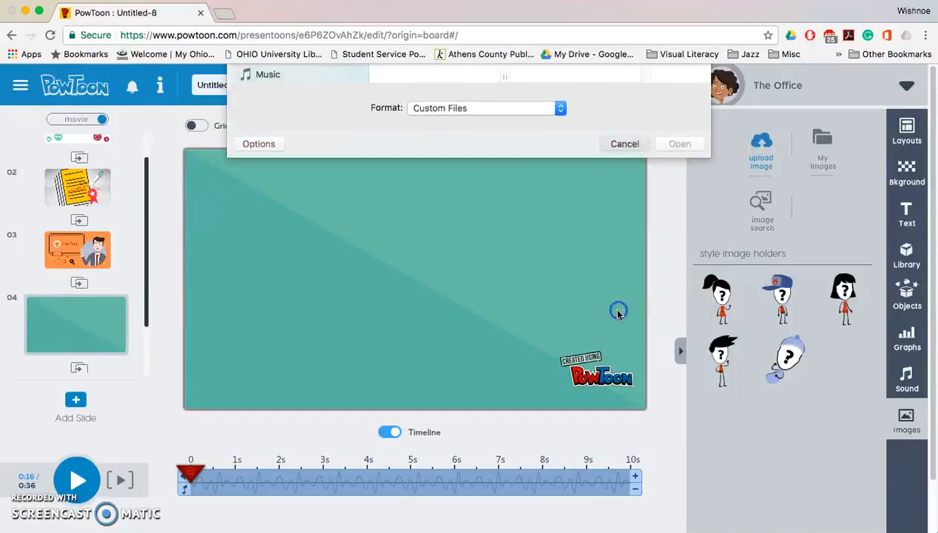
left_click(827, 145)
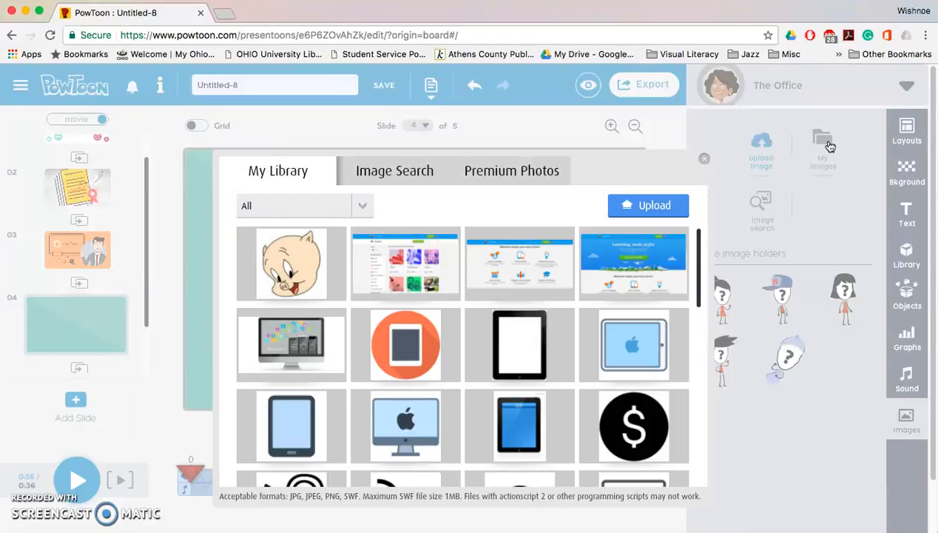
Close the image library and add a waving businessman character from the Library to slide 4.
left_click(703, 162)
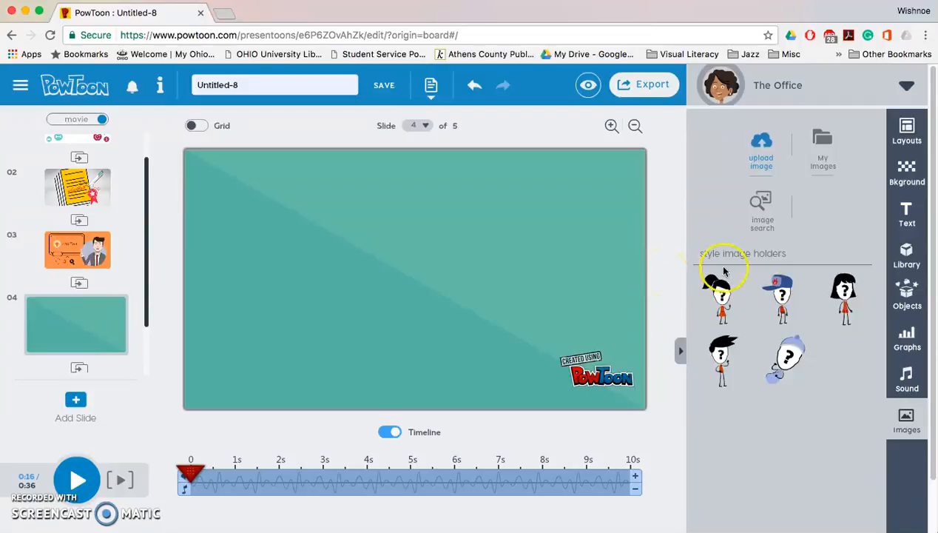
left_click(906, 253)
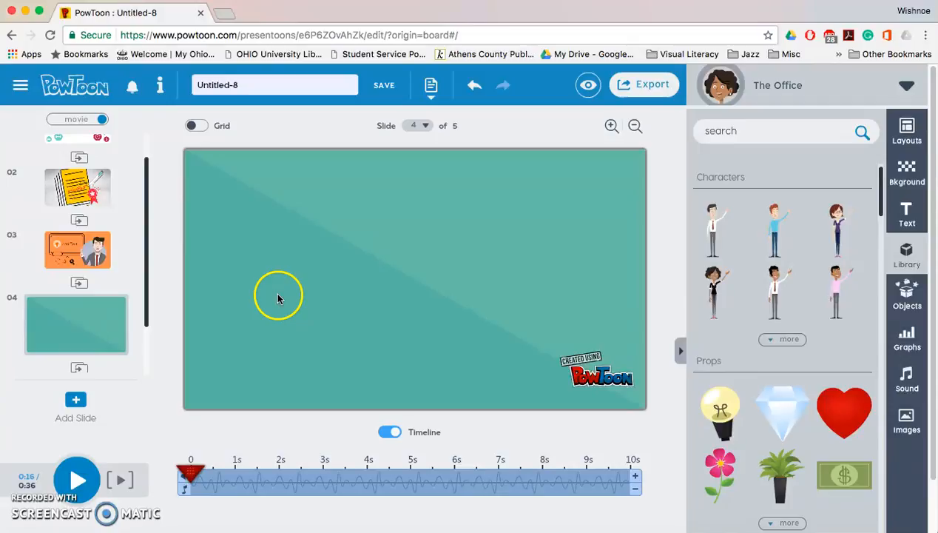
mouse_move(775, 283)
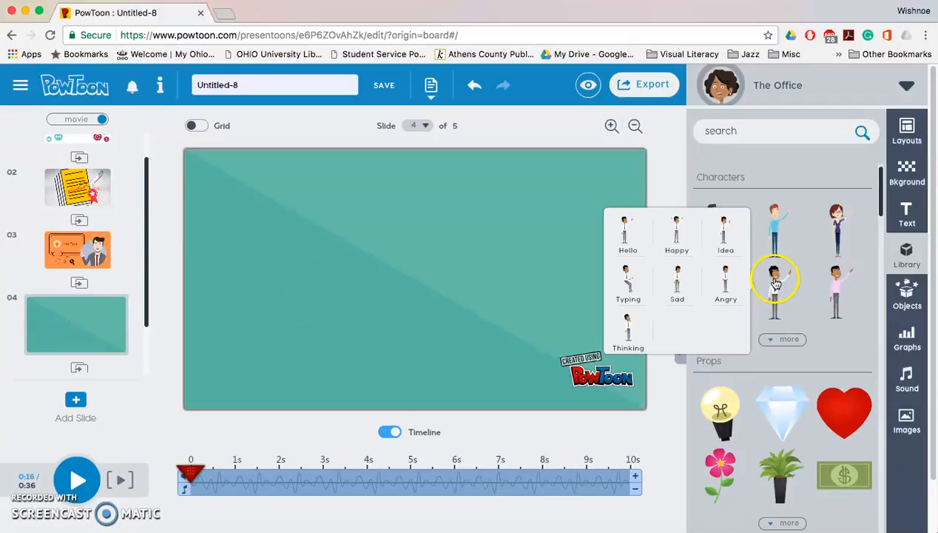
left_click(775, 283)
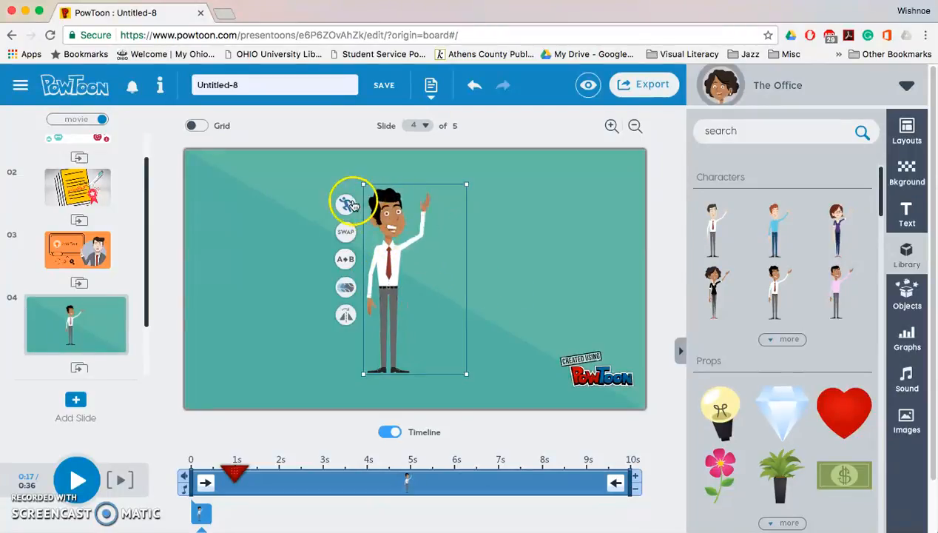
Try the character's Idea and Angry poses.
left_click(346, 203)
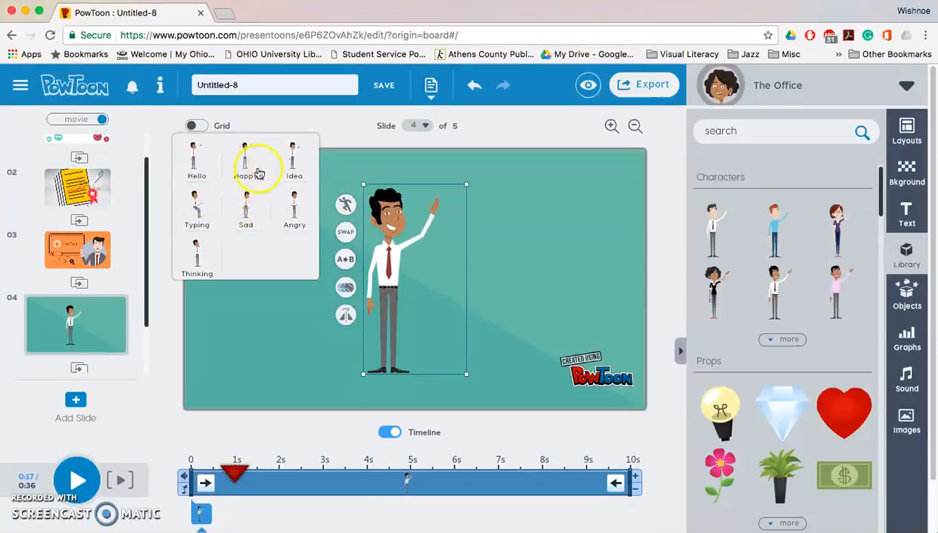
left_click(292, 167)
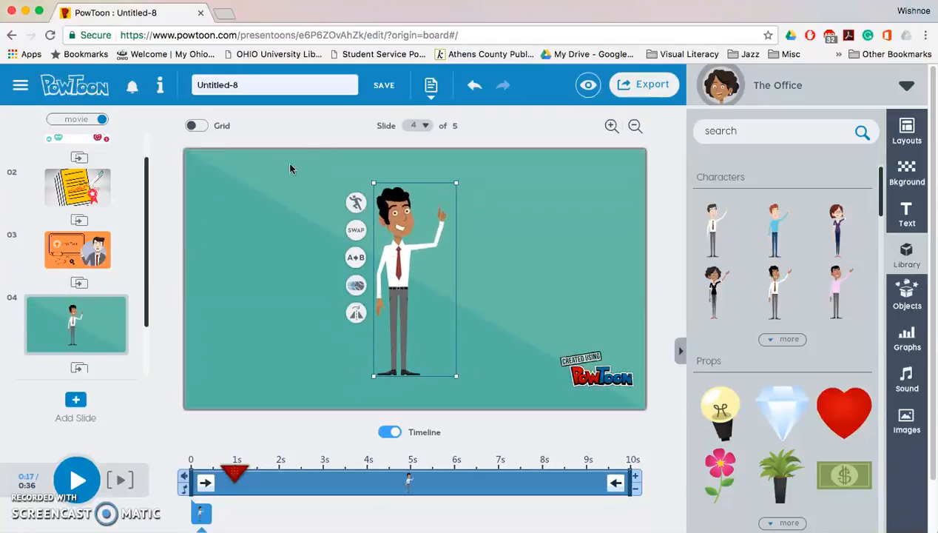
left_click(355, 202)
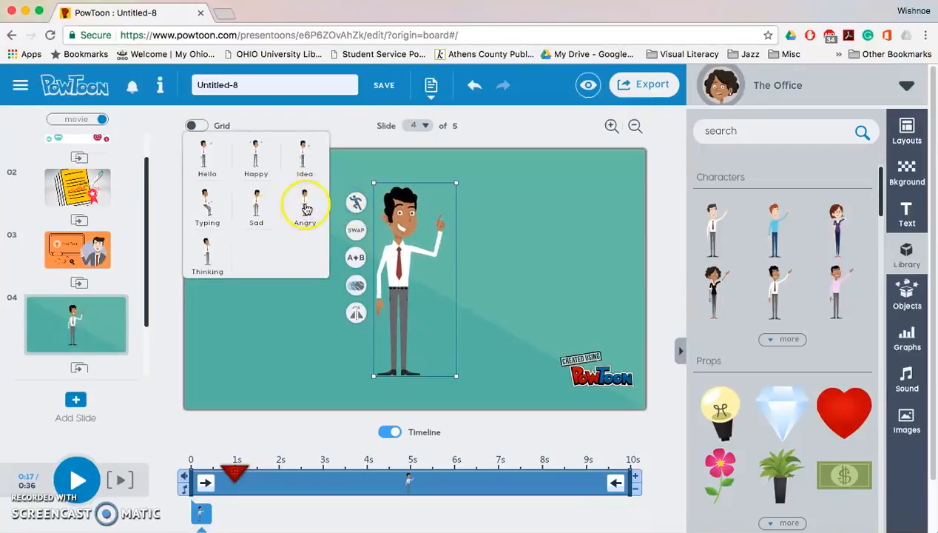
left_click(307, 209)
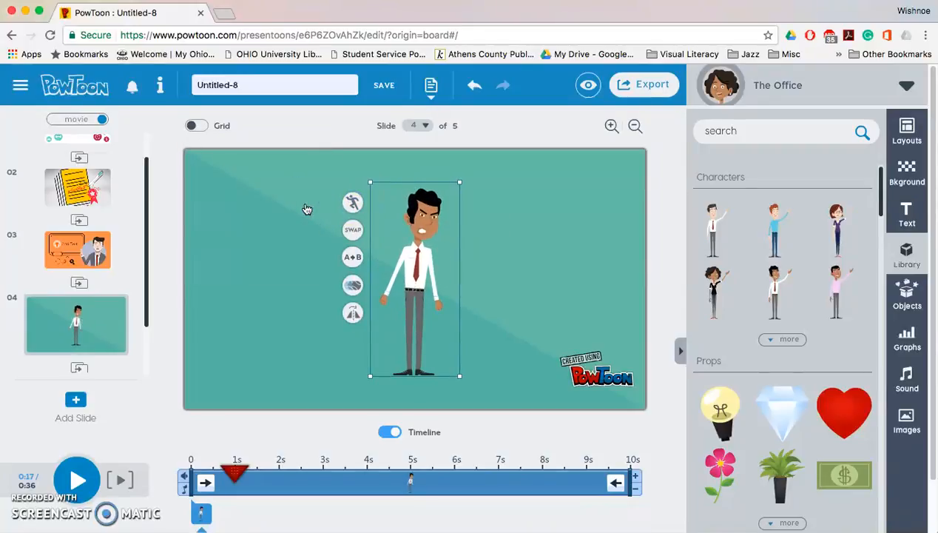
Set the character's pose to Thinking and move it to the slide's left edge.
left_click(352, 202)
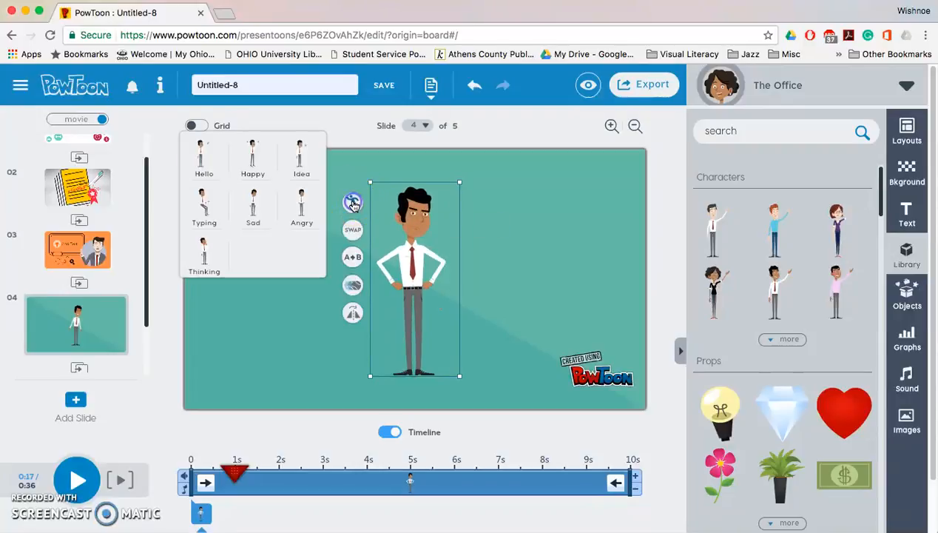
left_click(211, 247)
left_click_drag(399, 209, 309, 247)
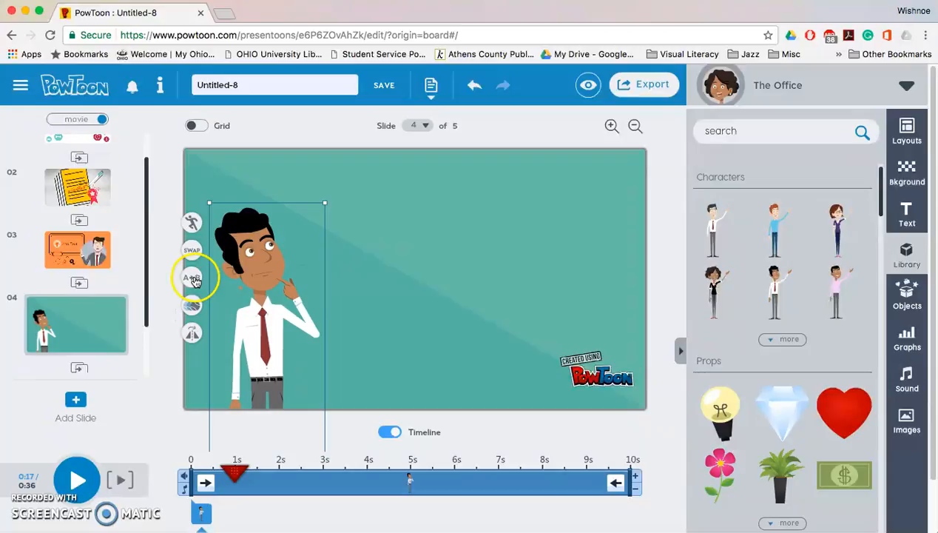
Set the character's animation to Play in Loop.
left_click(190, 307)
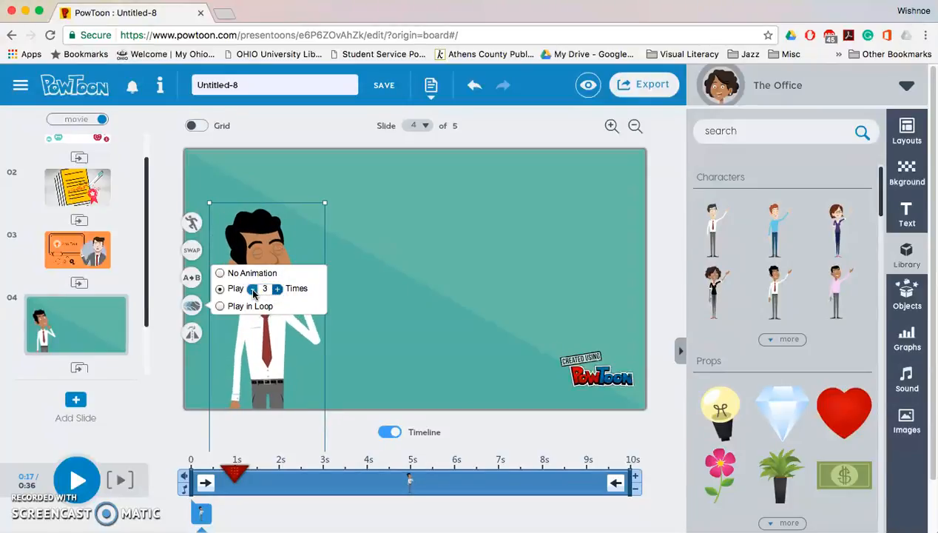
left_click(220, 306)
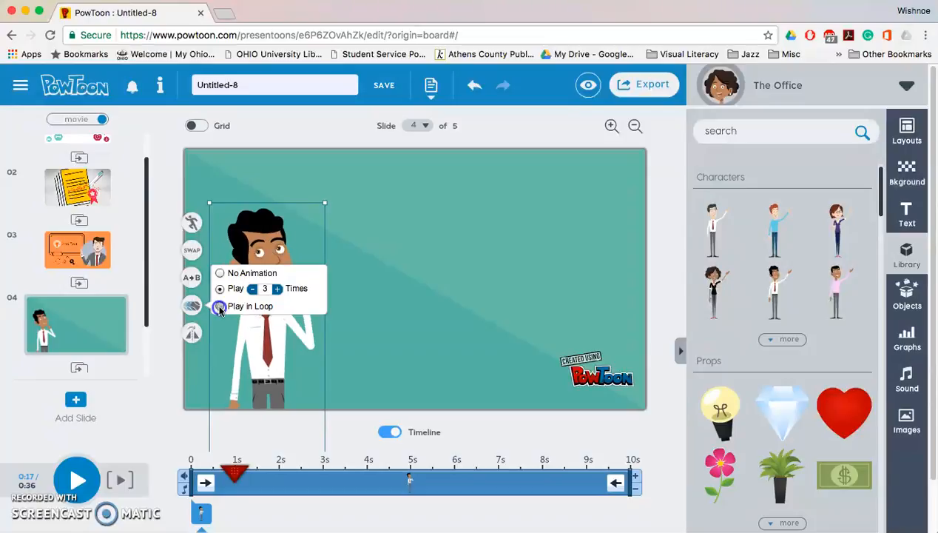
left_click(394, 294)
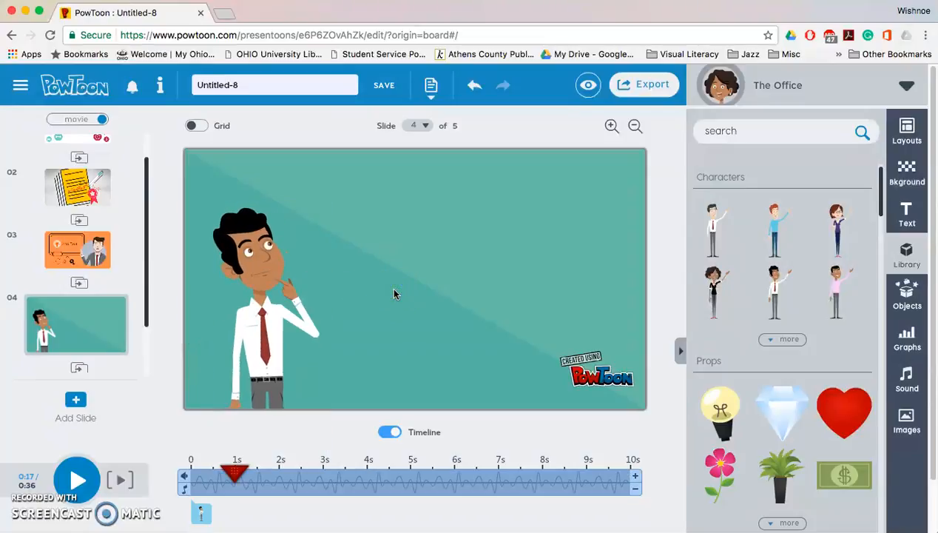
Place a speech-bubble text on the slide and undo it.
left_click(399, 290)
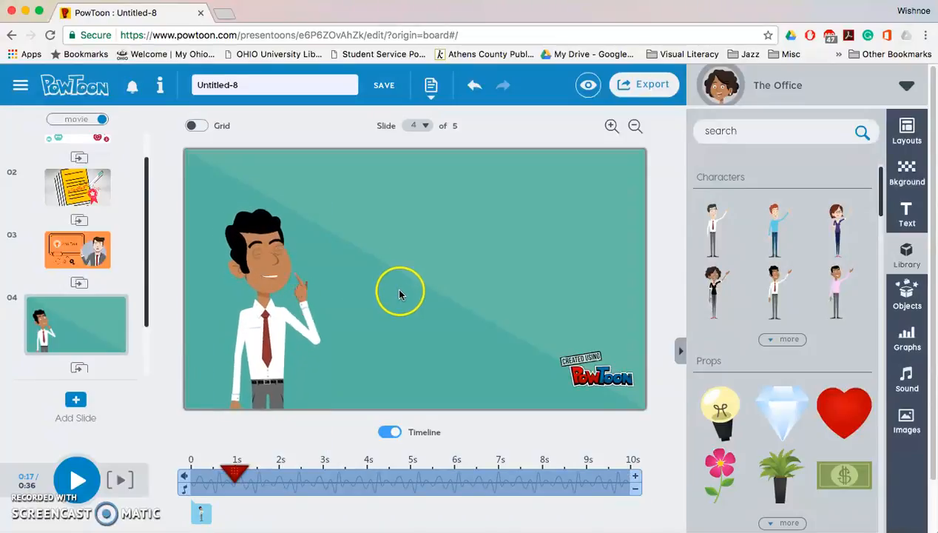
left_click(908, 224)
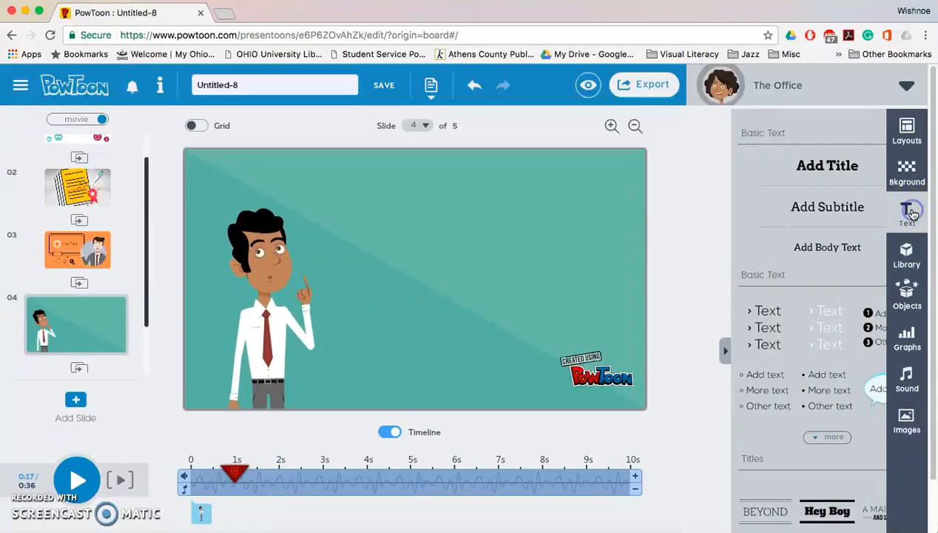
left_click(847, 390)
left_click_drag(833, 385, 373, 209)
left_click(417, 211)
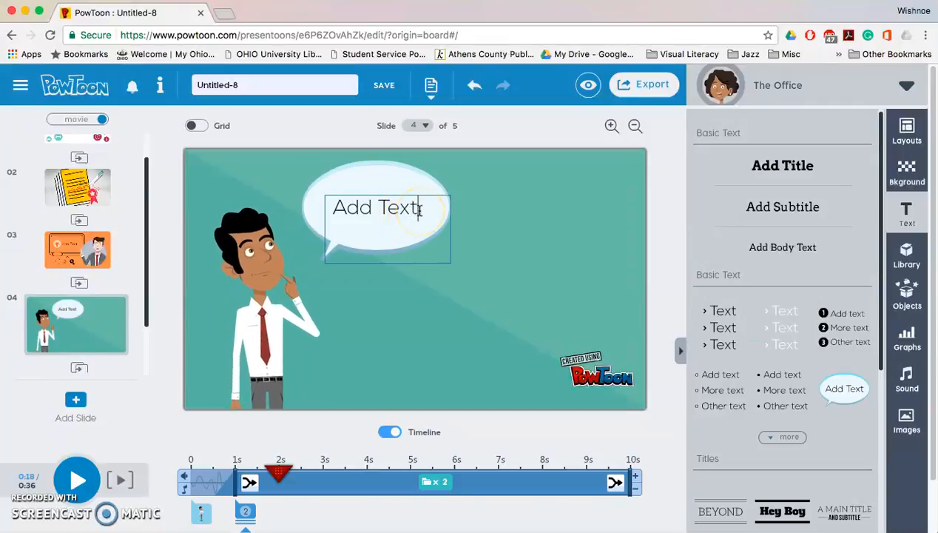
key("super+z")
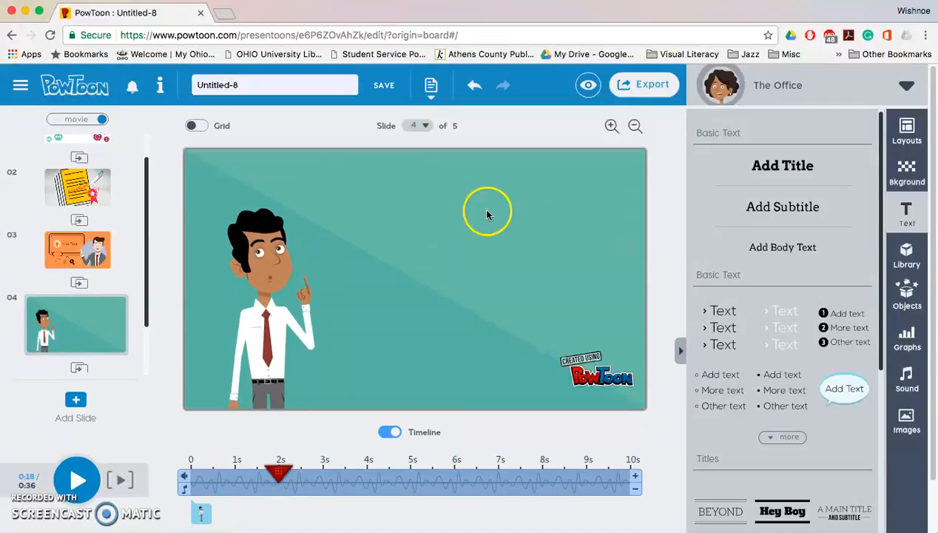
Add a speech-bubble text reading "Hello.." and move it up beside the character's head.
left_click(844, 388)
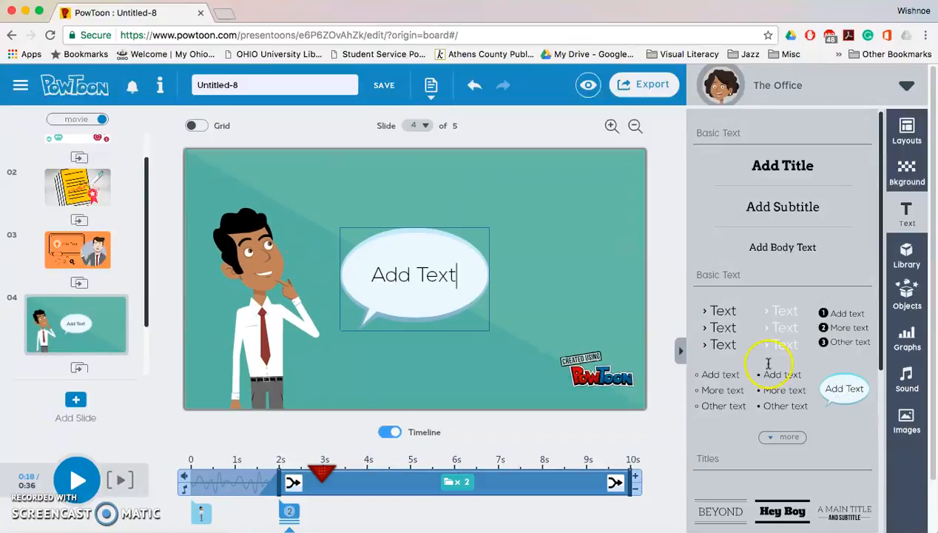
left_click(371, 277)
triple_click(379, 276)
type("Hello..")
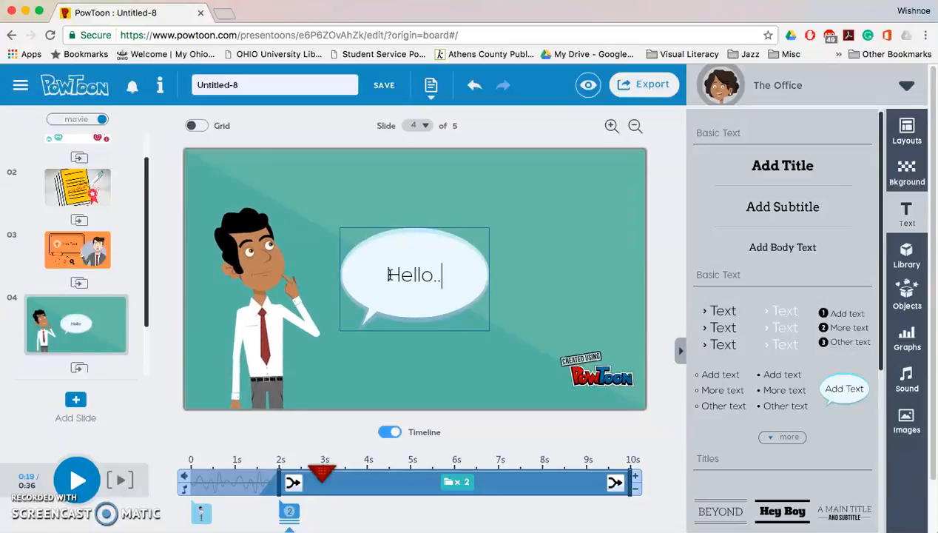
left_click_drag(450, 252, 406, 178)
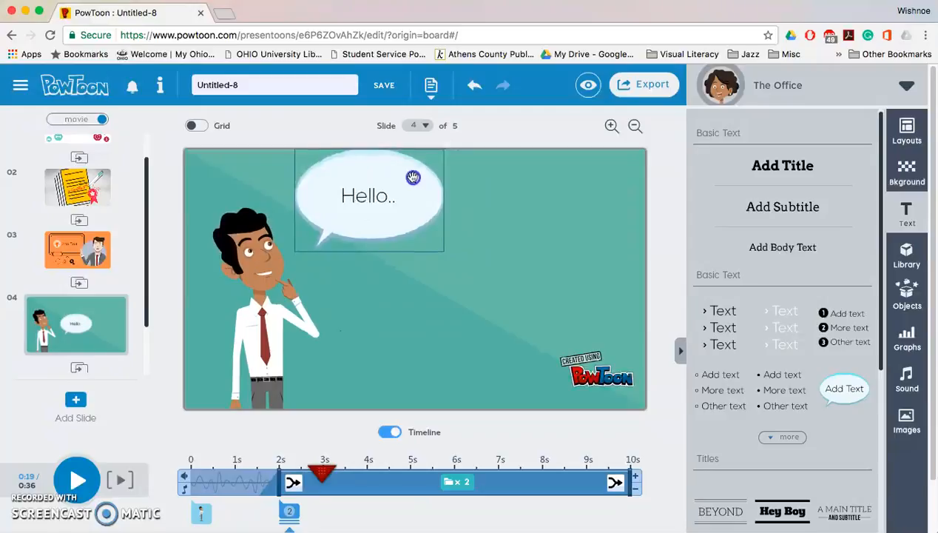
left_click(520, 215)
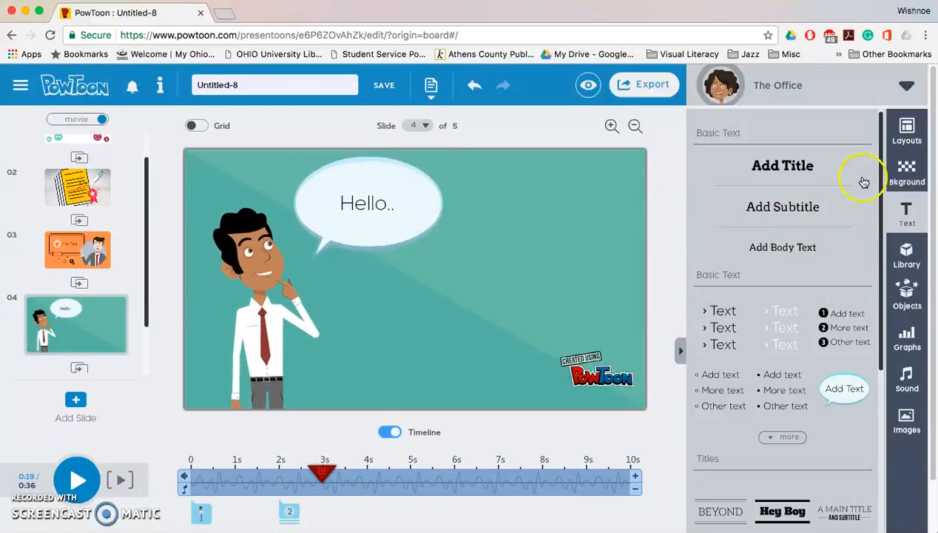
Apply the gray city style background to slide 4.
left_click(898, 306)
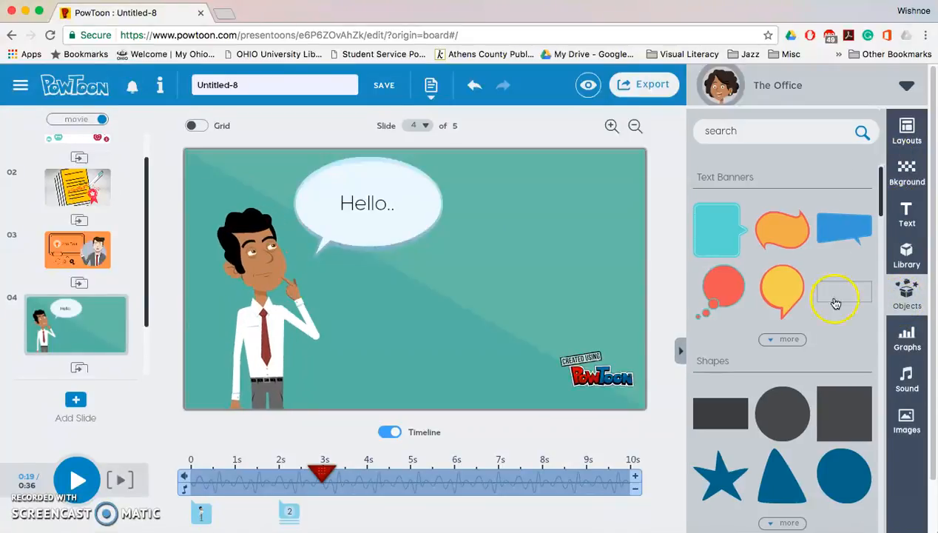
left_click_drag(879, 205, 861, 136)
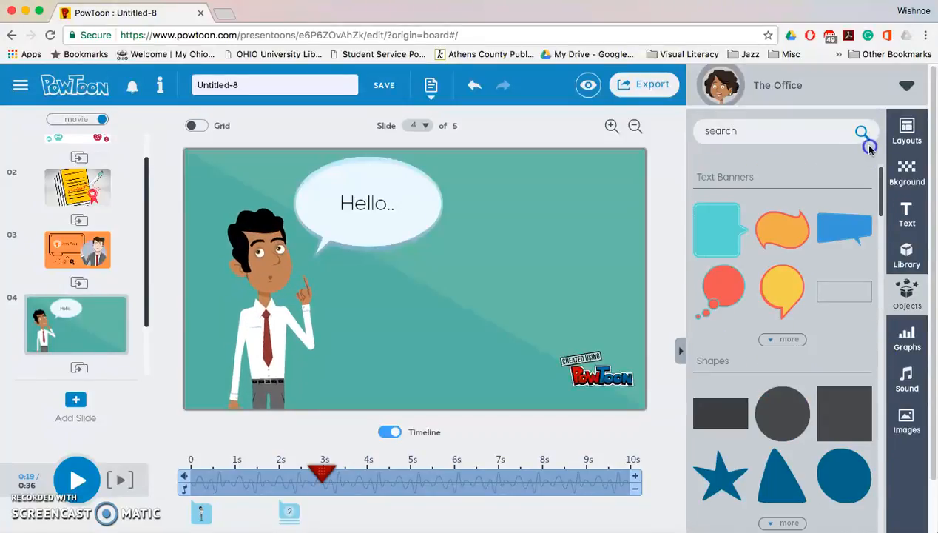
left_click(908, 172)
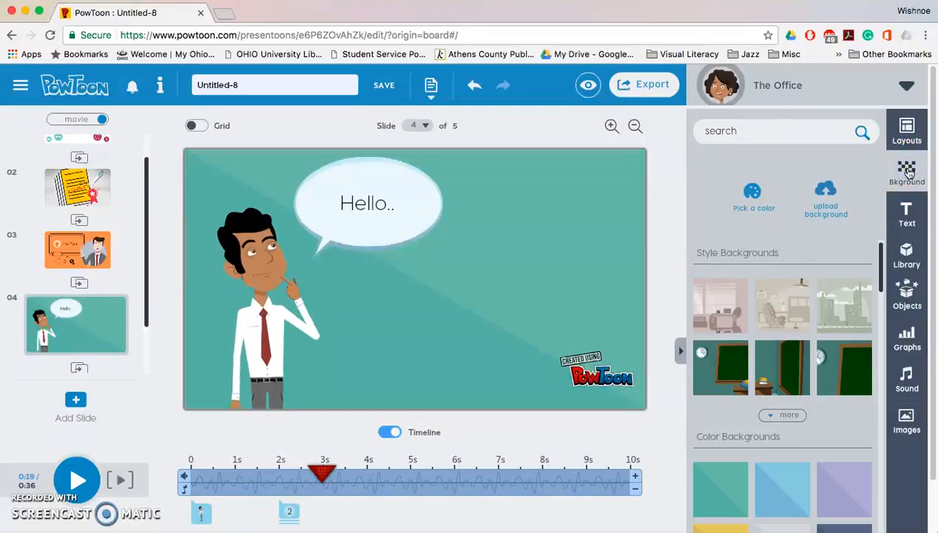
left_click(837, 320)
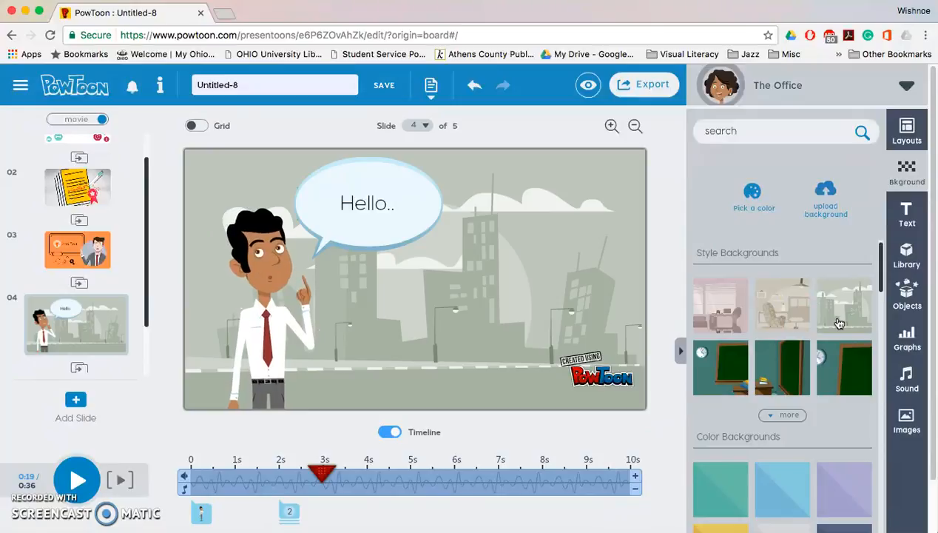
Play the slide preview and pause it.
left_click(323, 315)
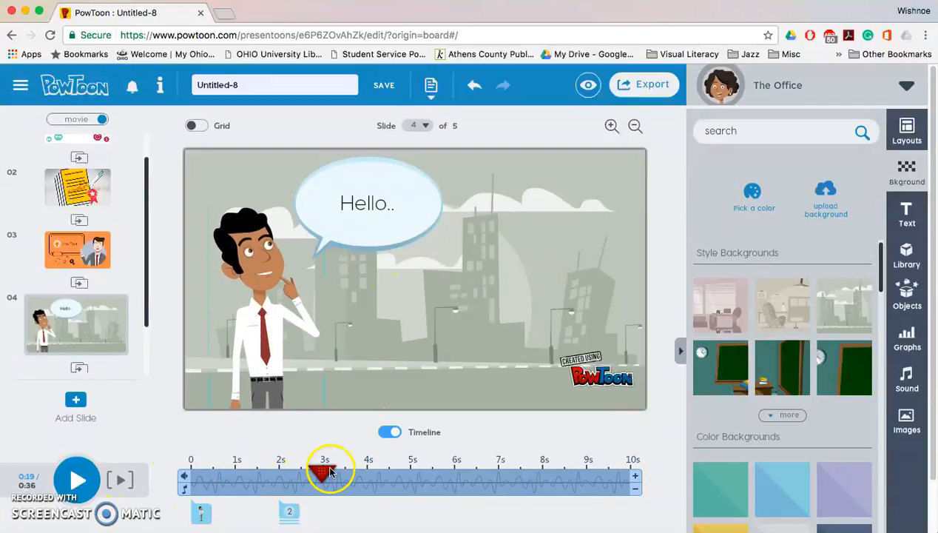
left_click(125, 482)
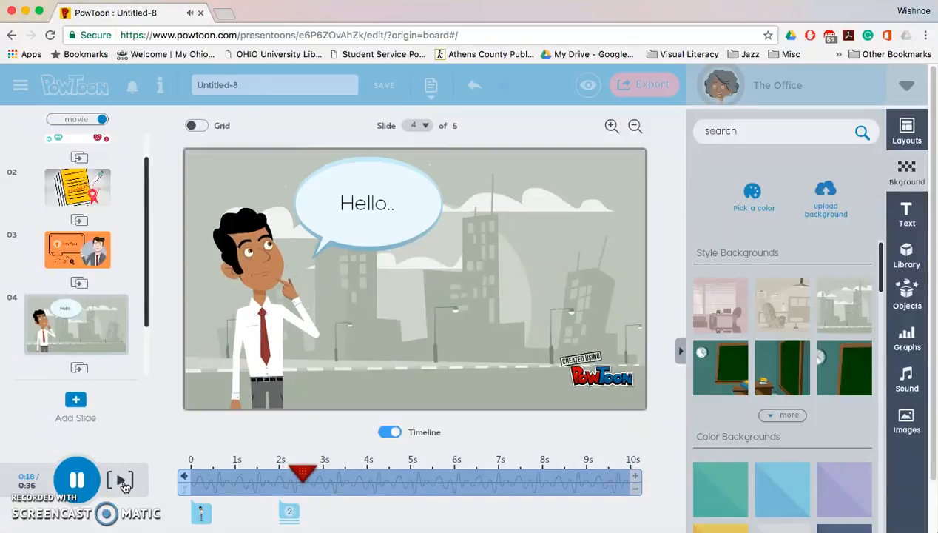
left_click(76, 481)
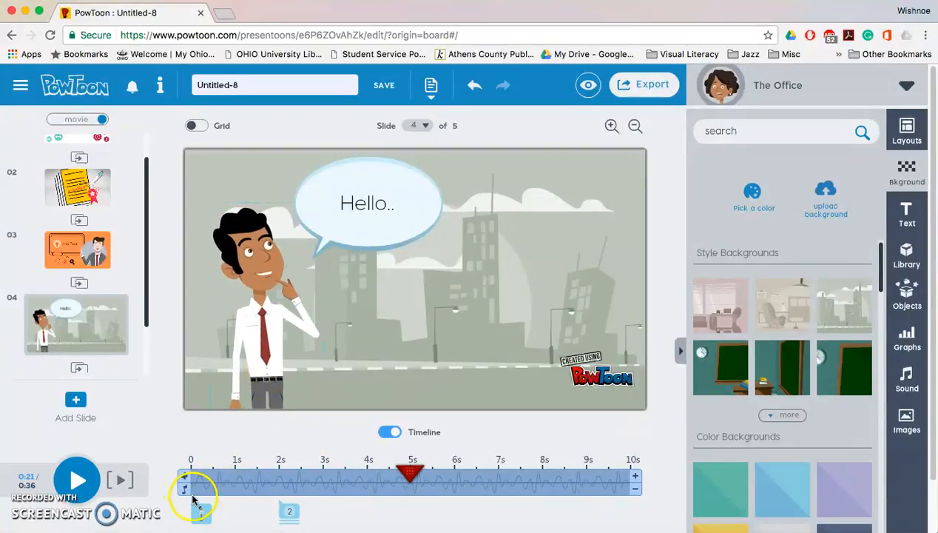
Delay the character's entrance to about 1.5 s on the timeline and preview the slide.
left_click(199, 512)
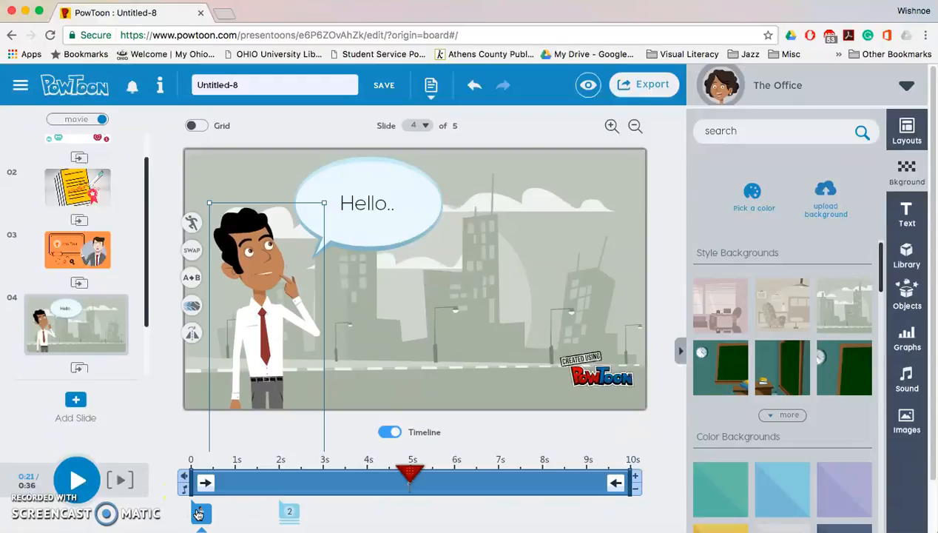
left_click(196, 487)
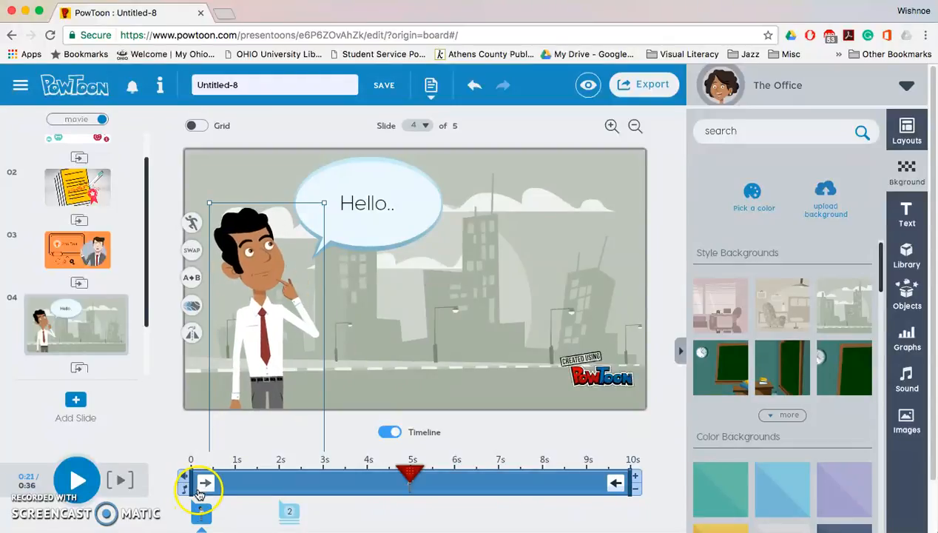
left_click_drag(197, 482, 254, 489)
left_click(119, 481)
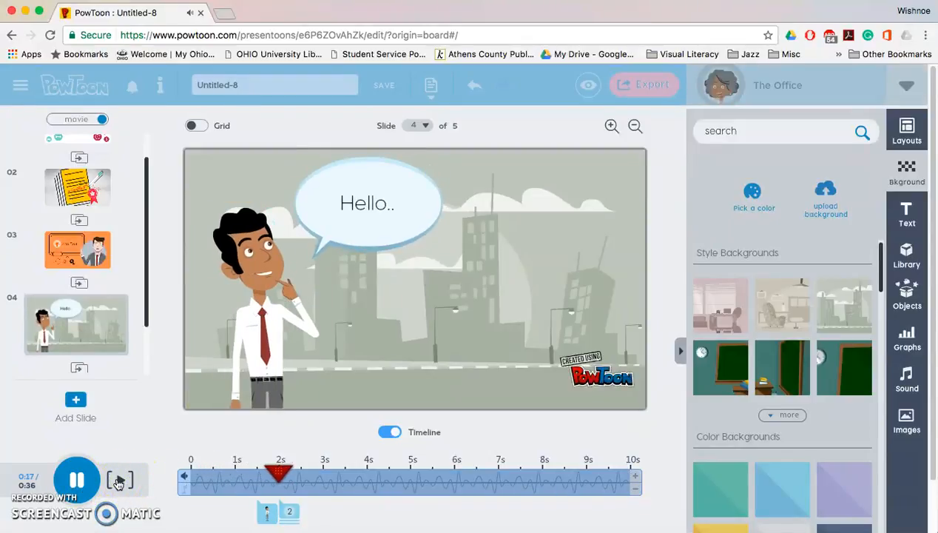
left_click(87, 484)
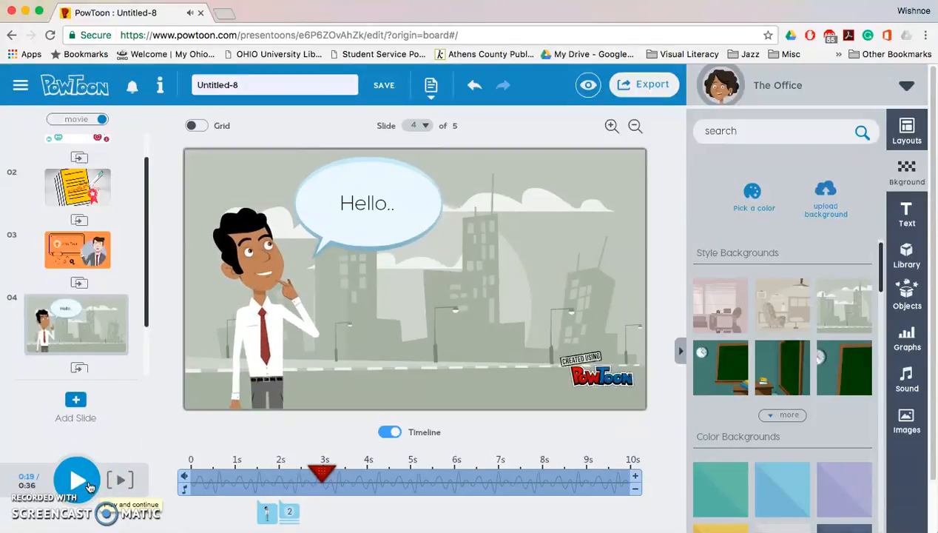
Change the character's entrance effect to Up.
left_click(266, 511)
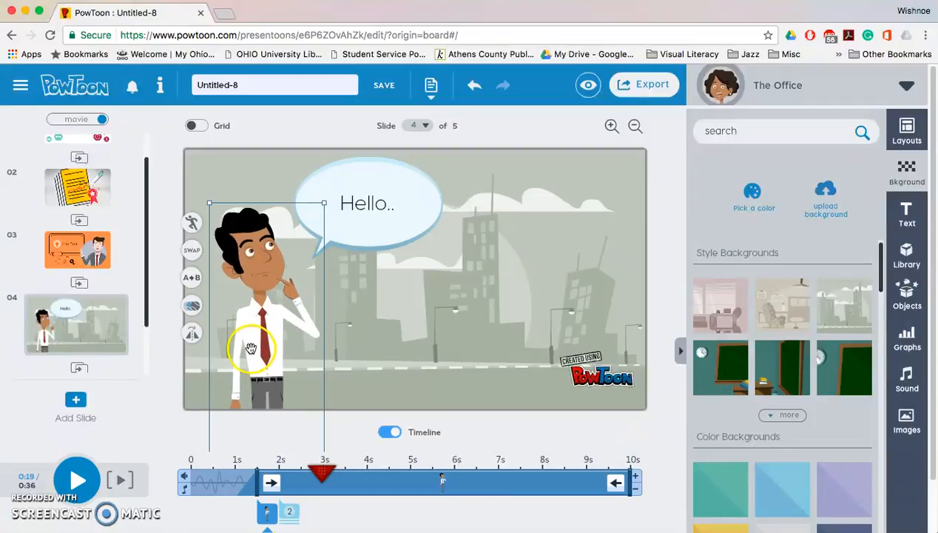
left_click(271, 483)
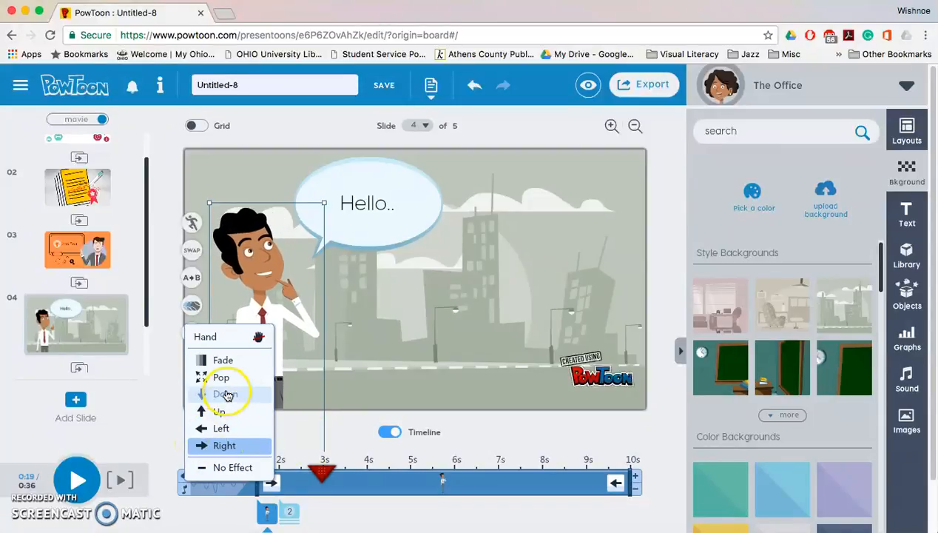
left_click(222, 411)
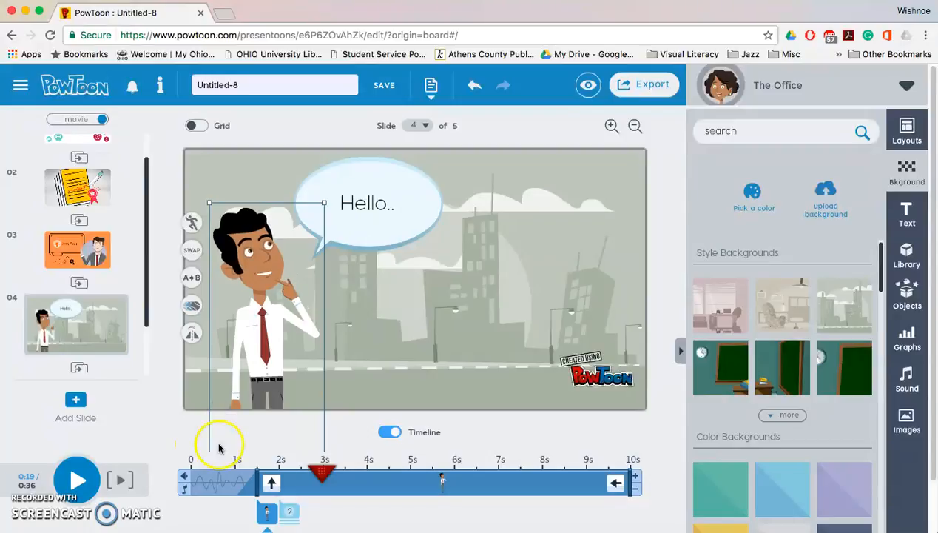
Play the slide preview and pause it.
left_click(119, 480)
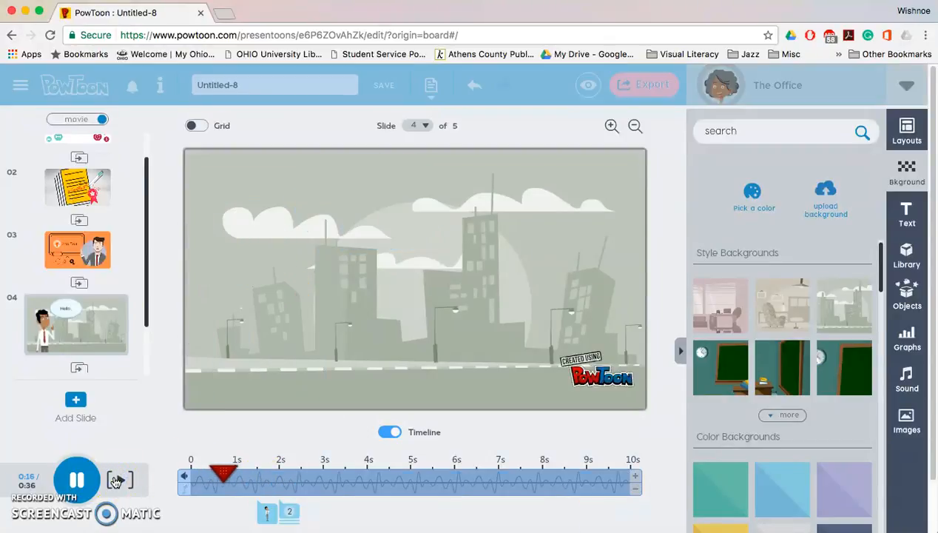
left_click(77, 480)
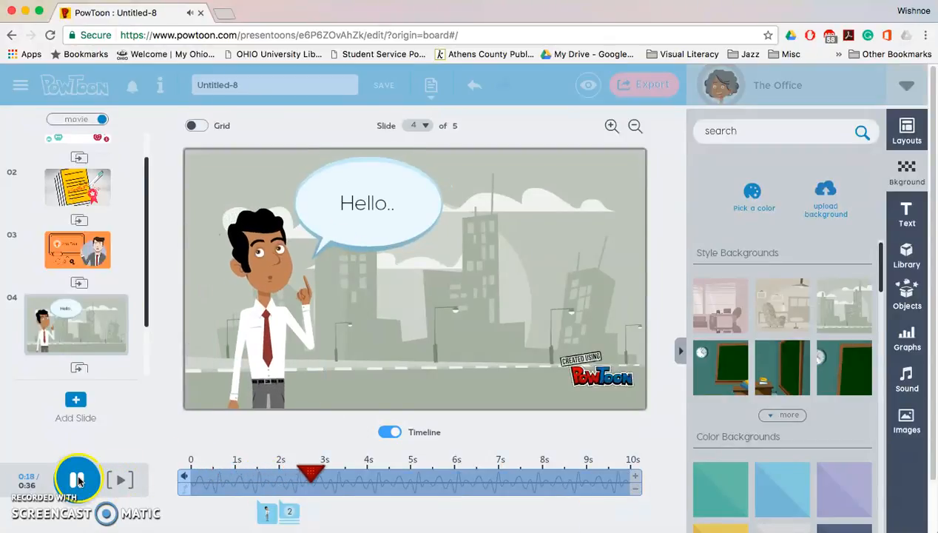
Set the character's entrance effect to Pop and its animation to play 3 times instead of looping.
left_click(267, 511)
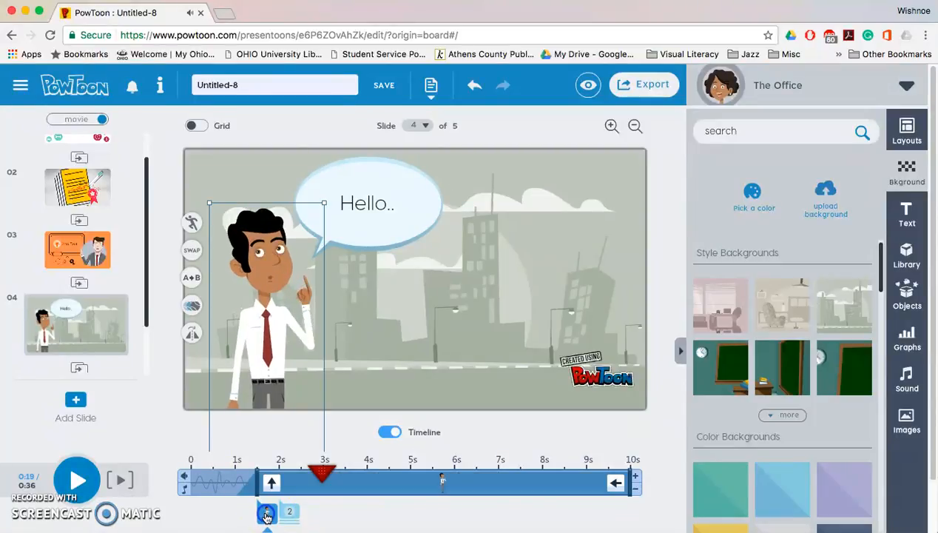
left_click(192, 336)
left_click(193, 309)
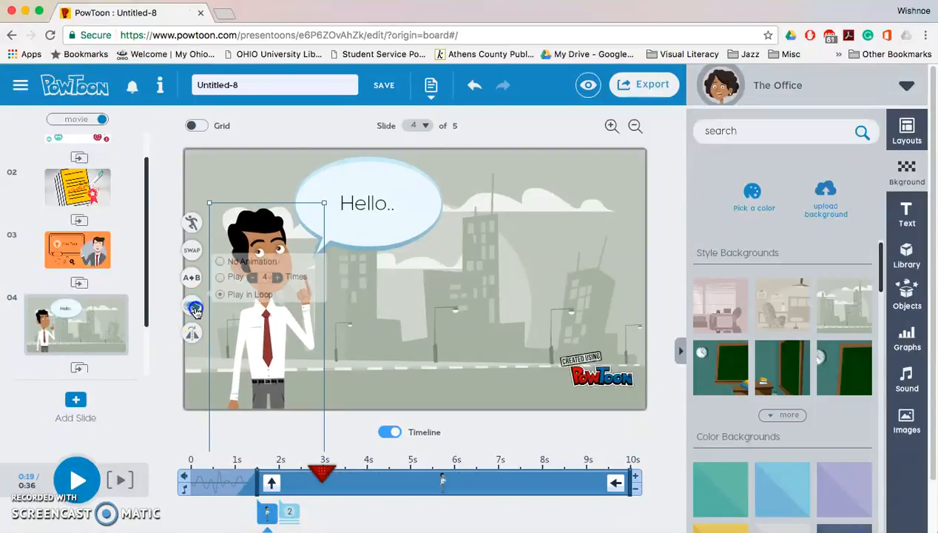
left_click(197, 258)
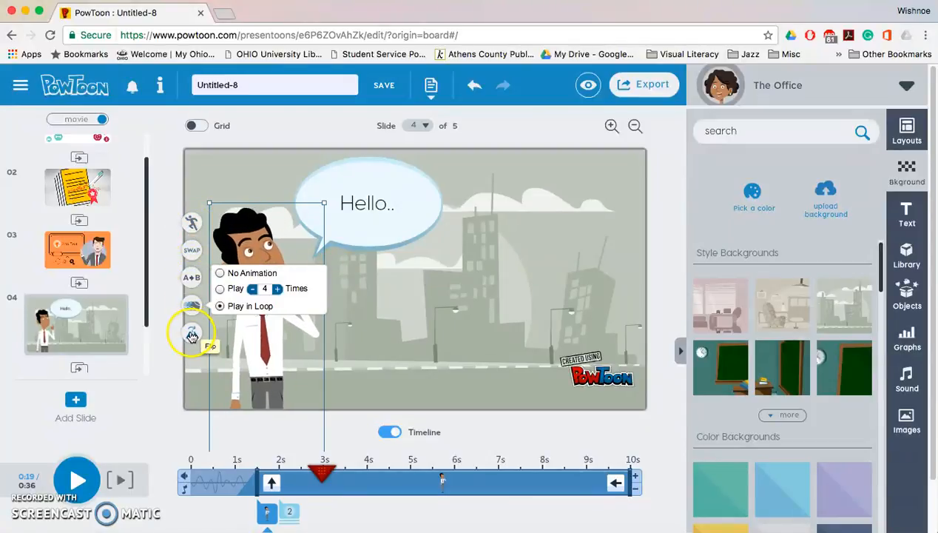
left_click(271, 482)
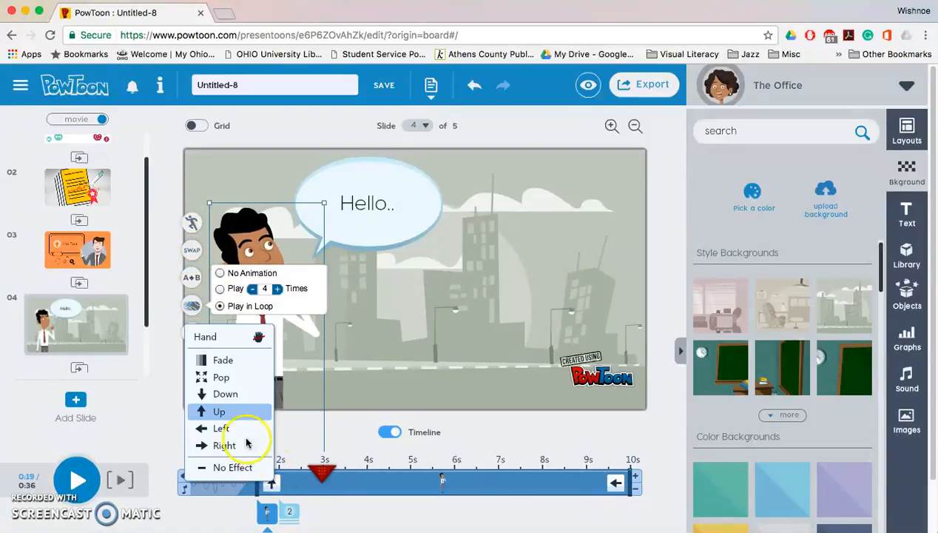
left_click(226, 378)
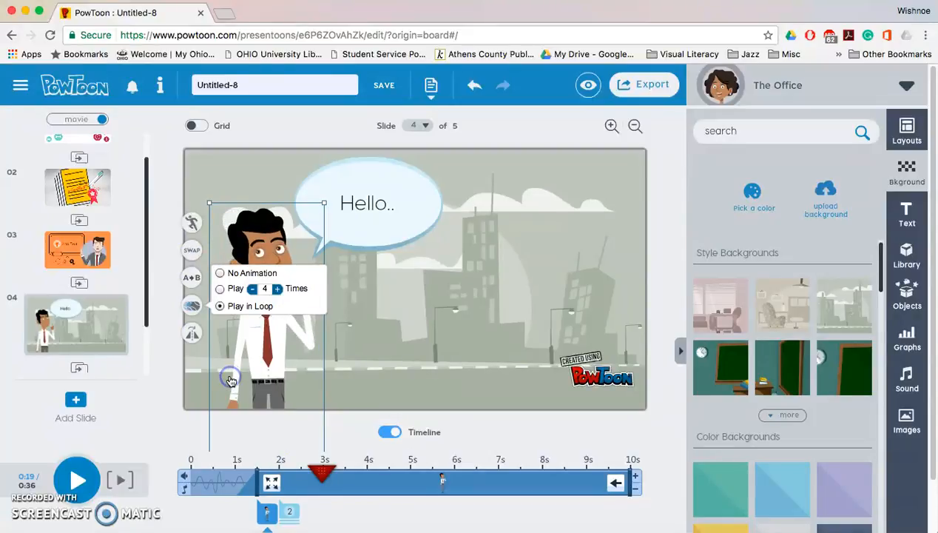
left_click(226, 289)
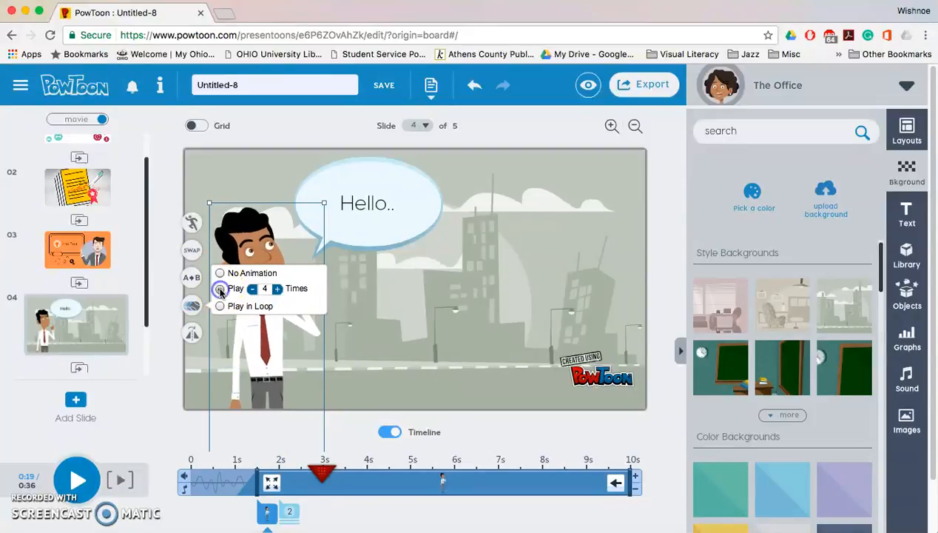
left_click(252, 289)
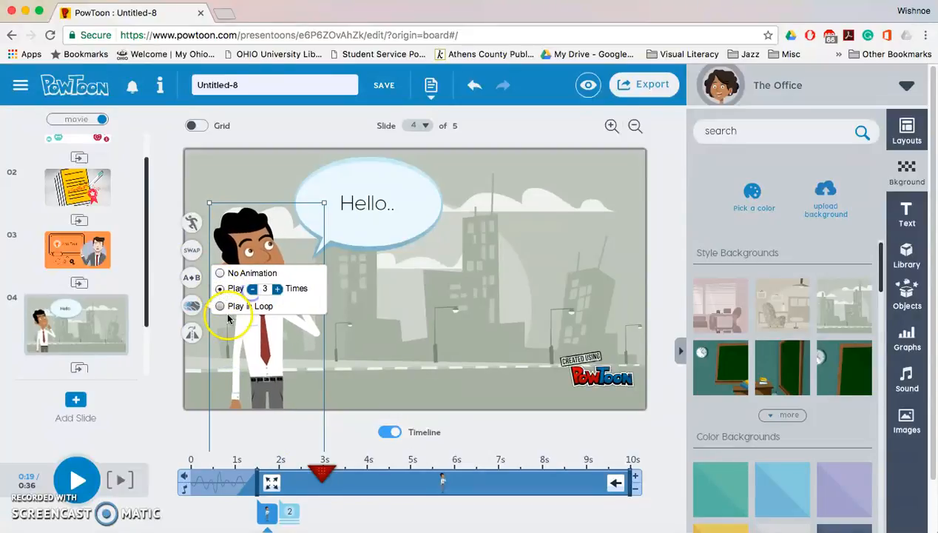
Play the slide preview and pause it.
left_click(123, 481)
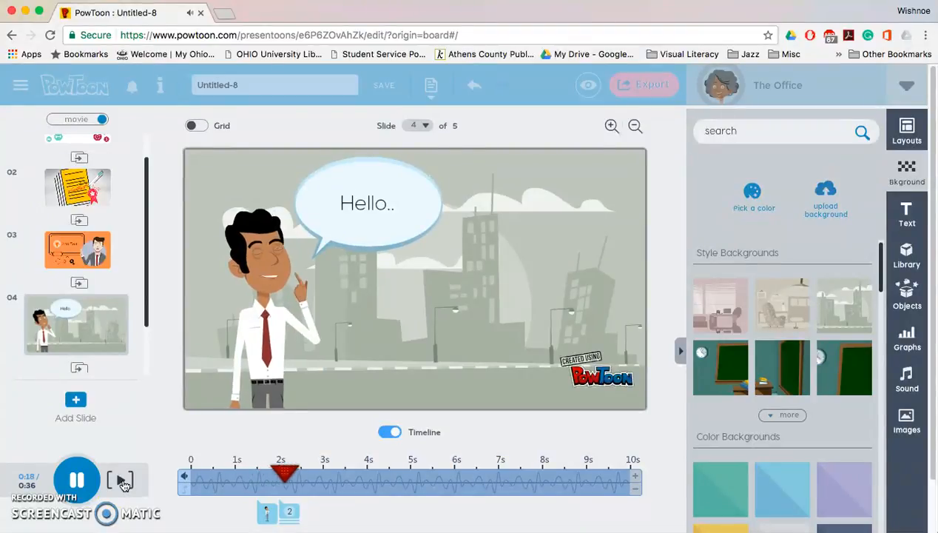
left_click(74, 482)
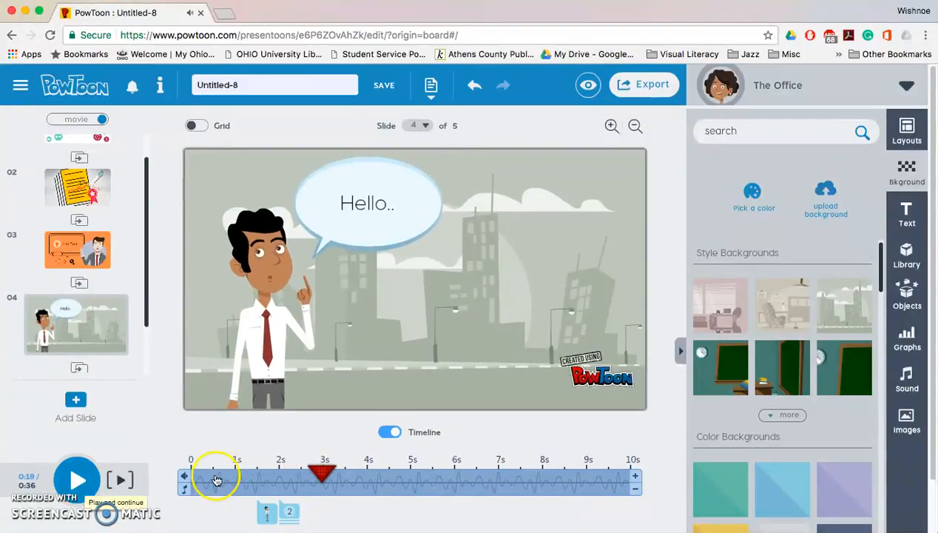
Delay the speech bubble and its text entrances to about 3 s on the timeline.
mouse_move(284, 515)
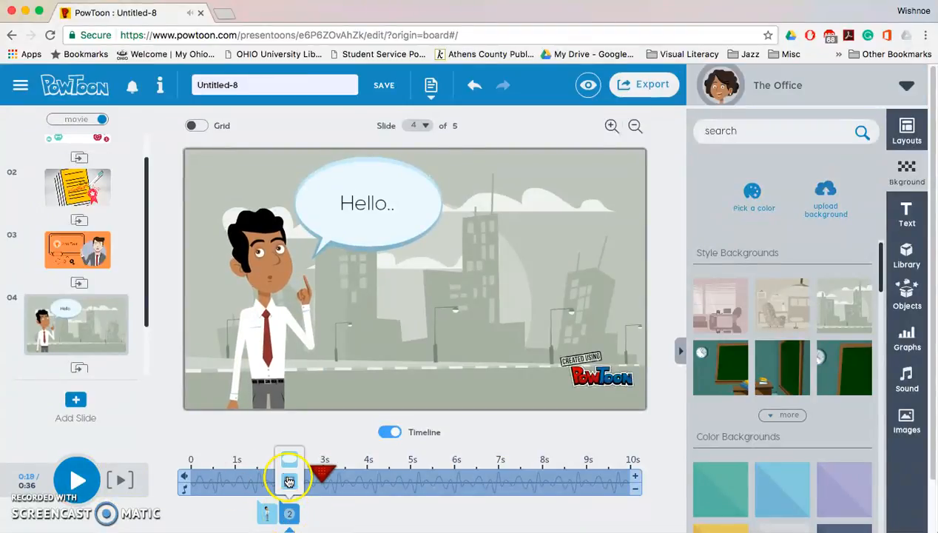
left_click(290, 483)
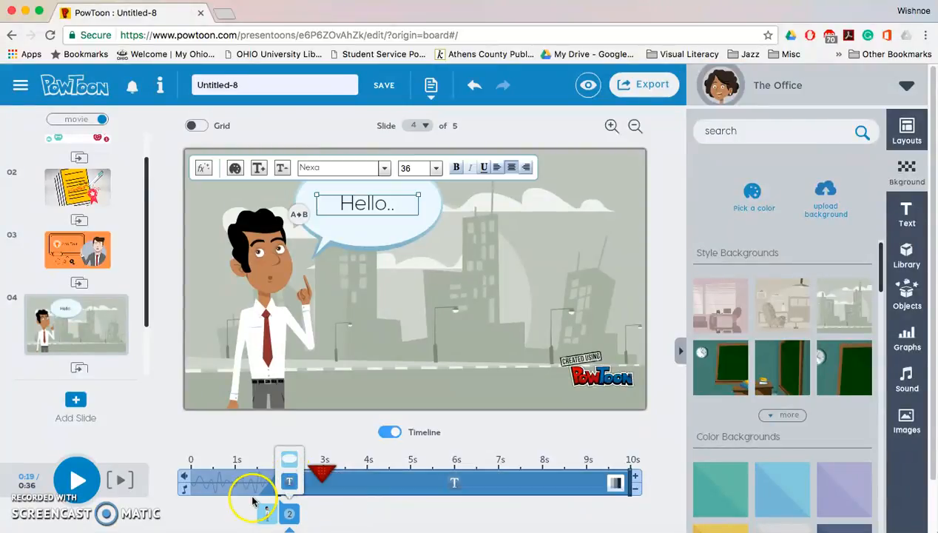
left_click_drag(276, 480, 301, 480)
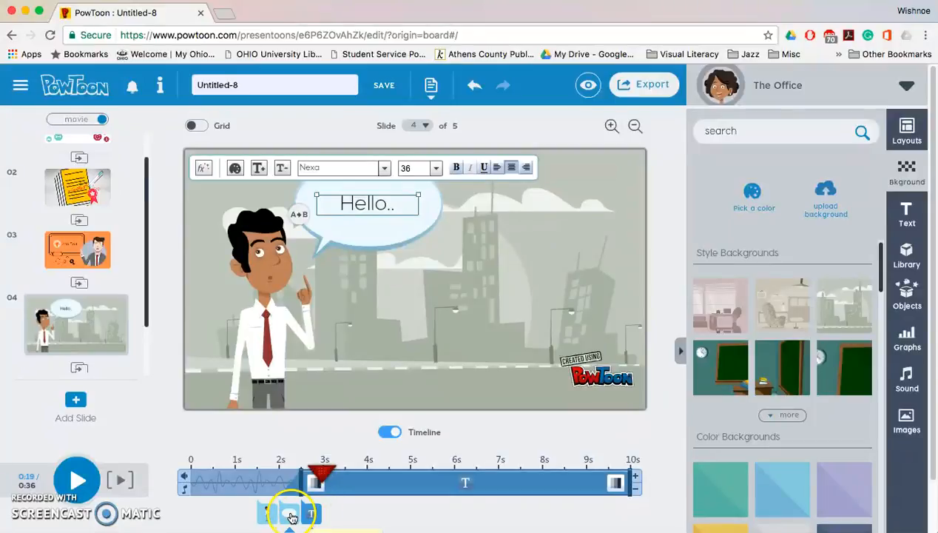
left_click(290, 514)
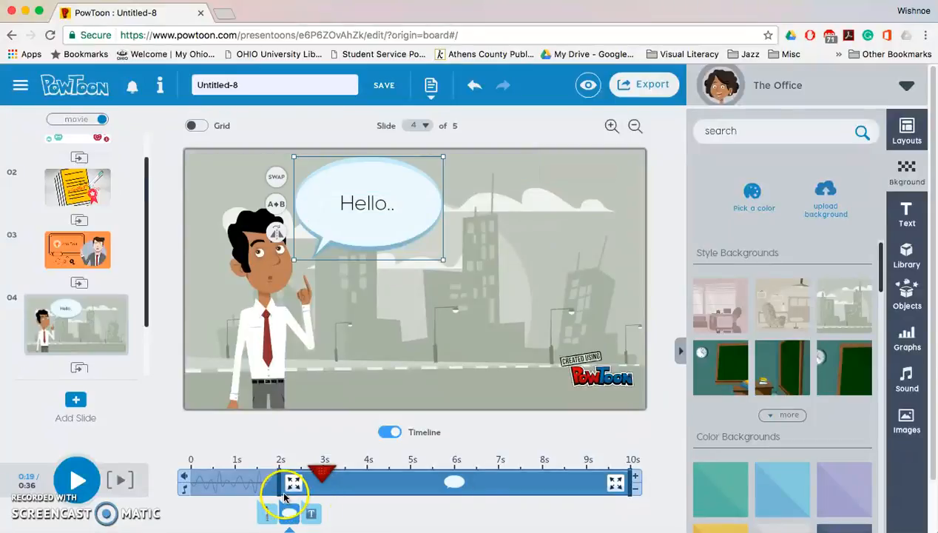
left_click_drag(290, 484, 314, 481)
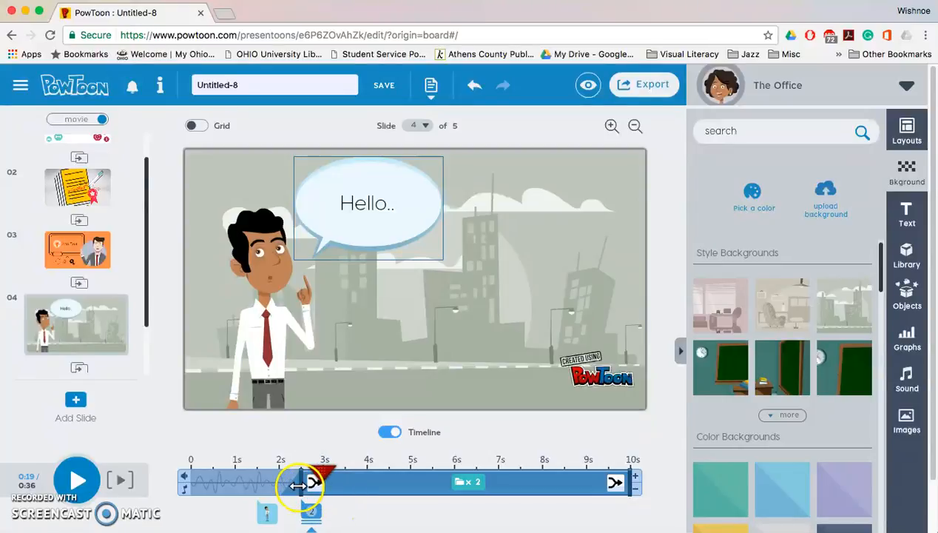
left_click_drag(303, 484, 331, 486)
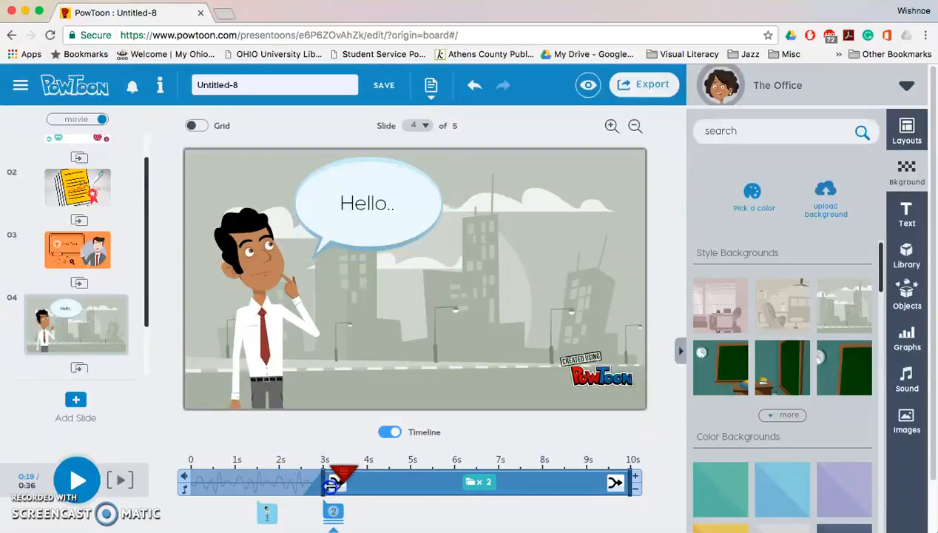
Move the speech bubble's entrance alone back to about 2.5 s on the timeline.
left_click(331, 485)
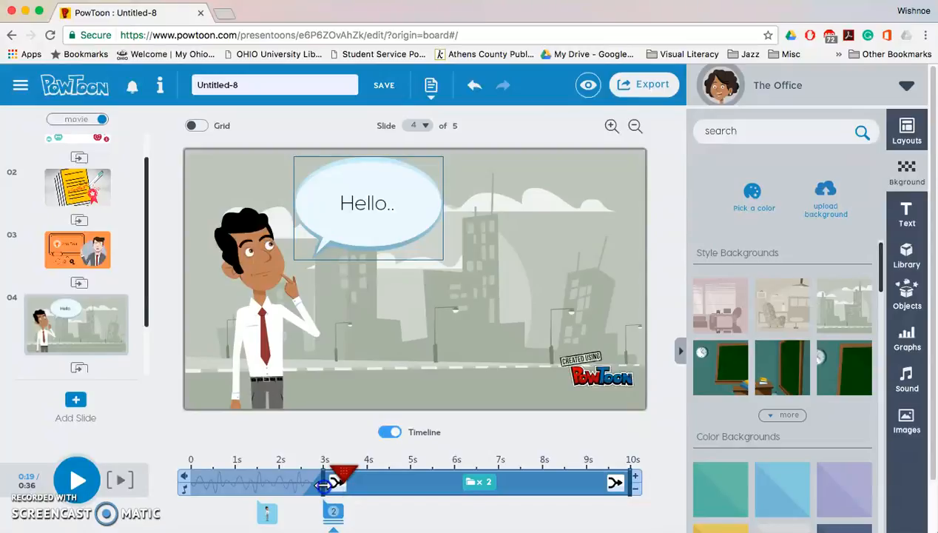
left_click(334, 518)
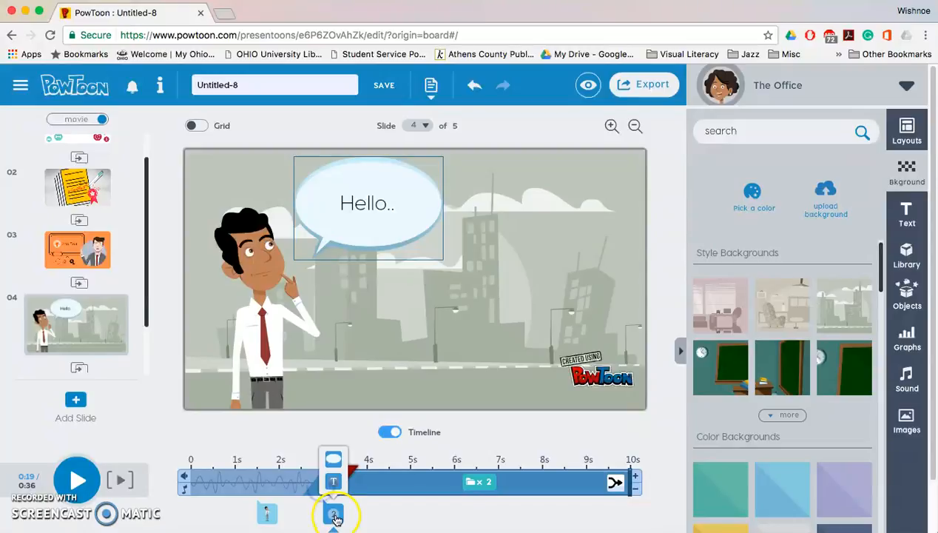
left_click(335, 462)
left_click(318, 491)
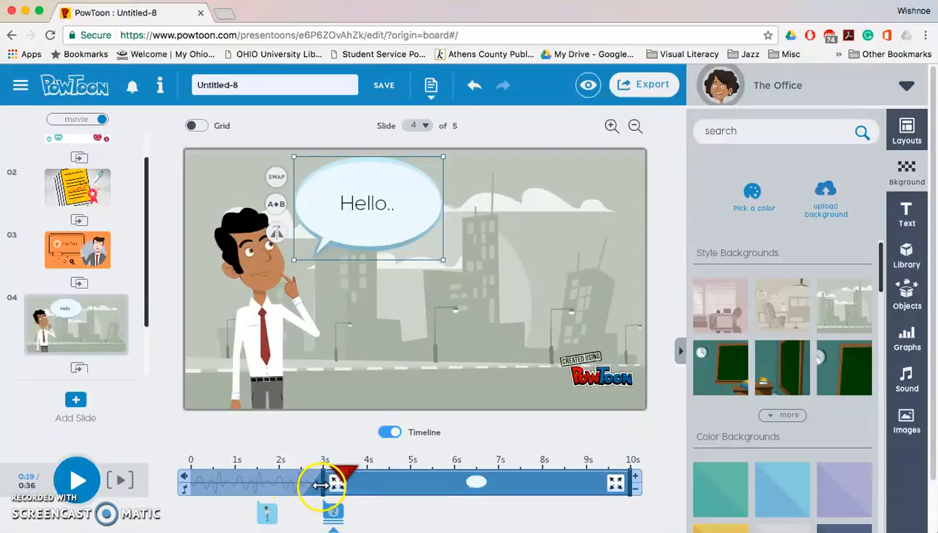
left_click_drag(320, 485, 306, 486)
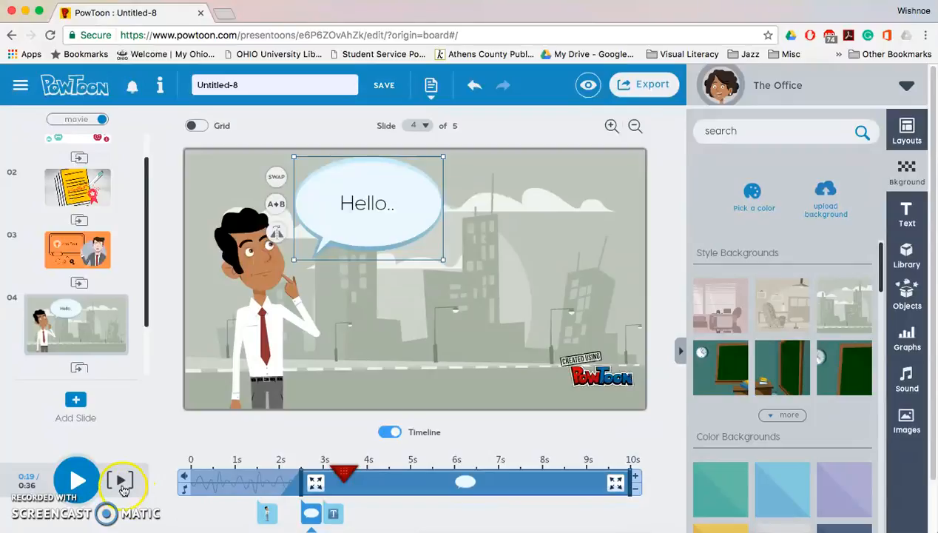
Play the slide preview and pause it.
left_click(123, 482)
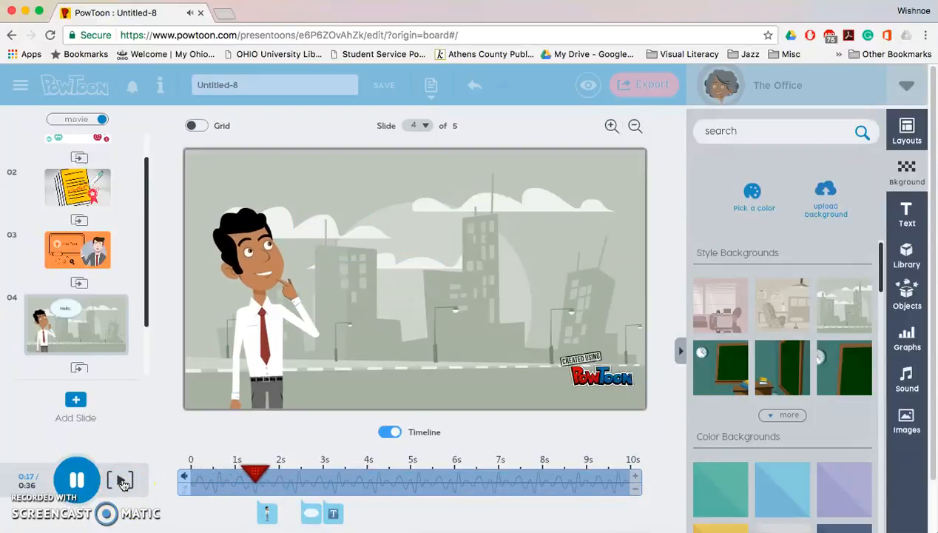
left_click(76, 482)
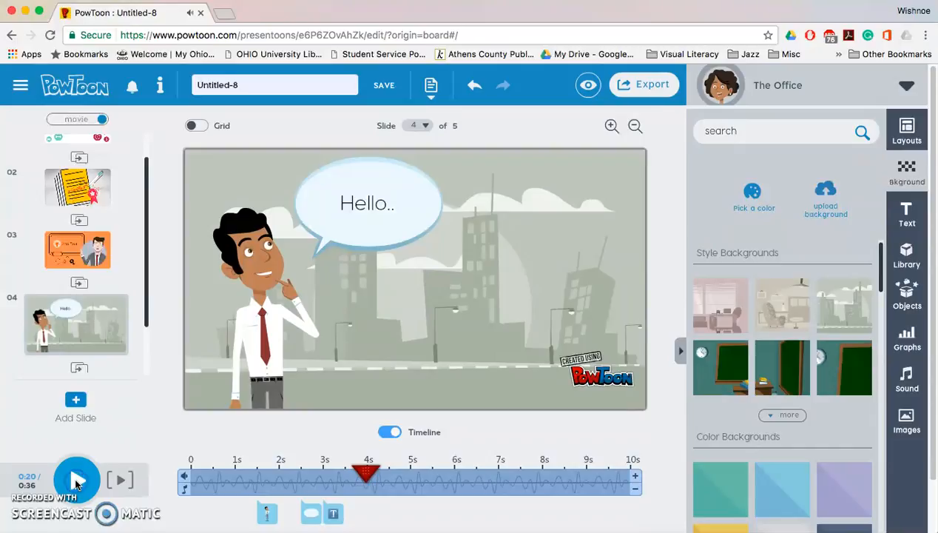
Change the bubble text's font to Nymph Handwriting.
left_click(335, 516)
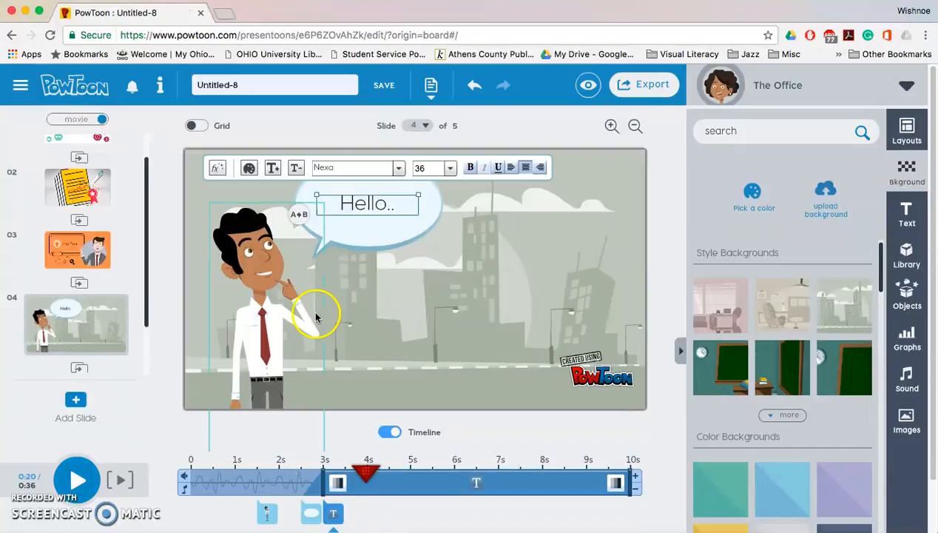
left_click(399, 172)
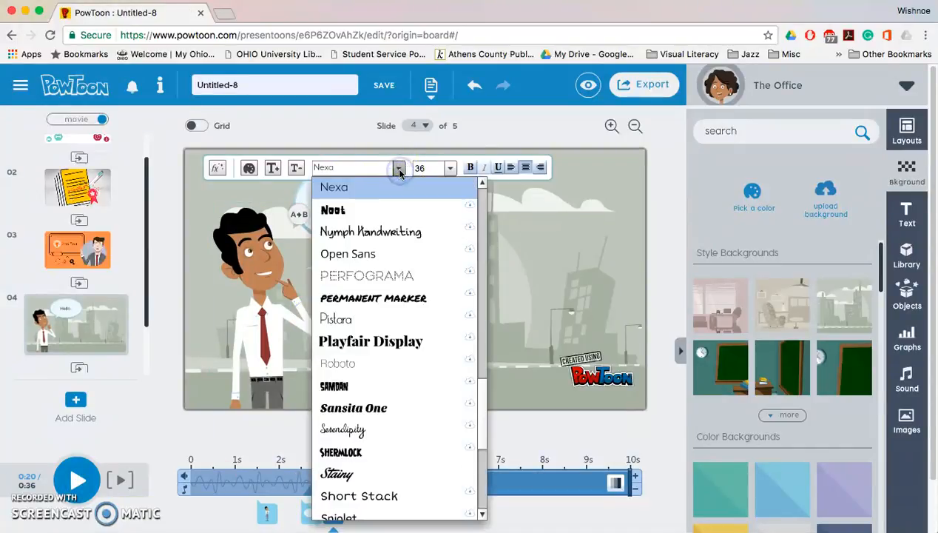
left_click(388, 230)
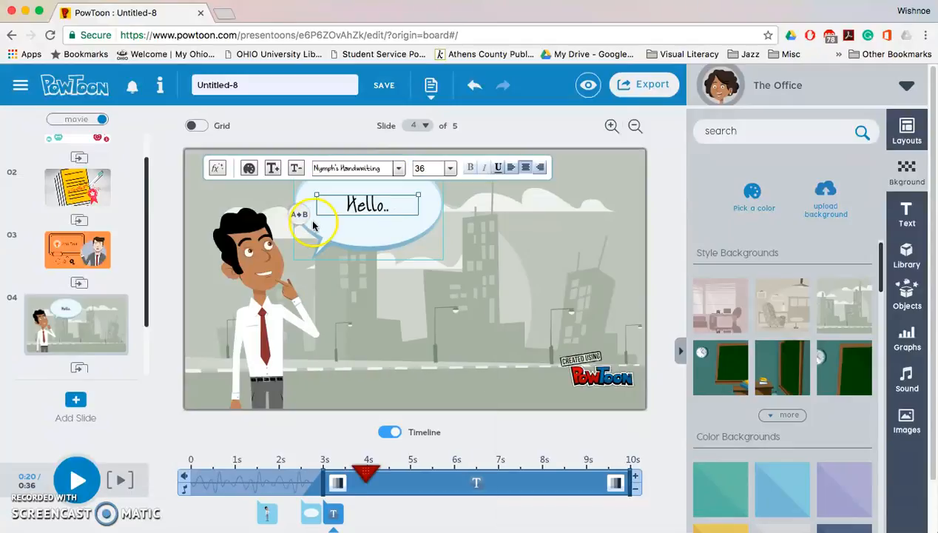
Apply the Hand writing text effect to the bubble text.
left_click(217, 168)
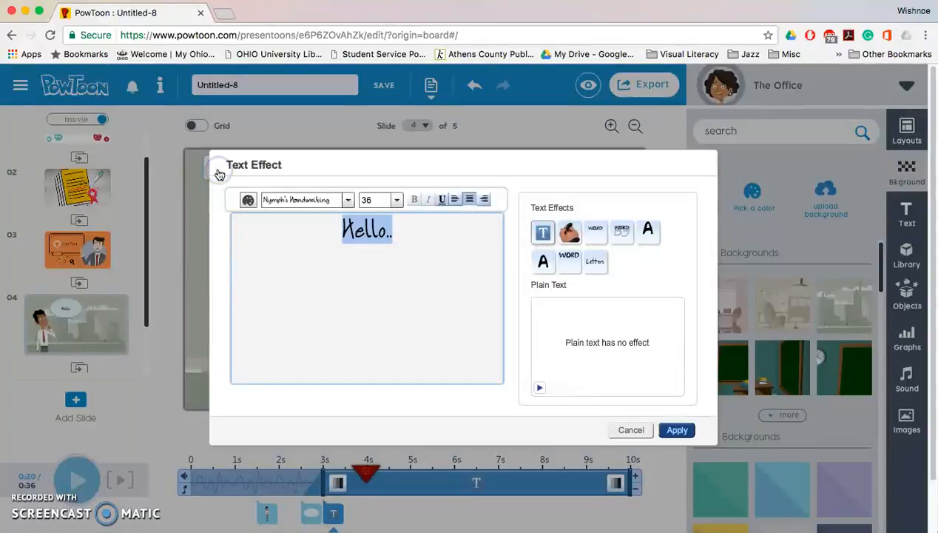
left_click(569, 232)
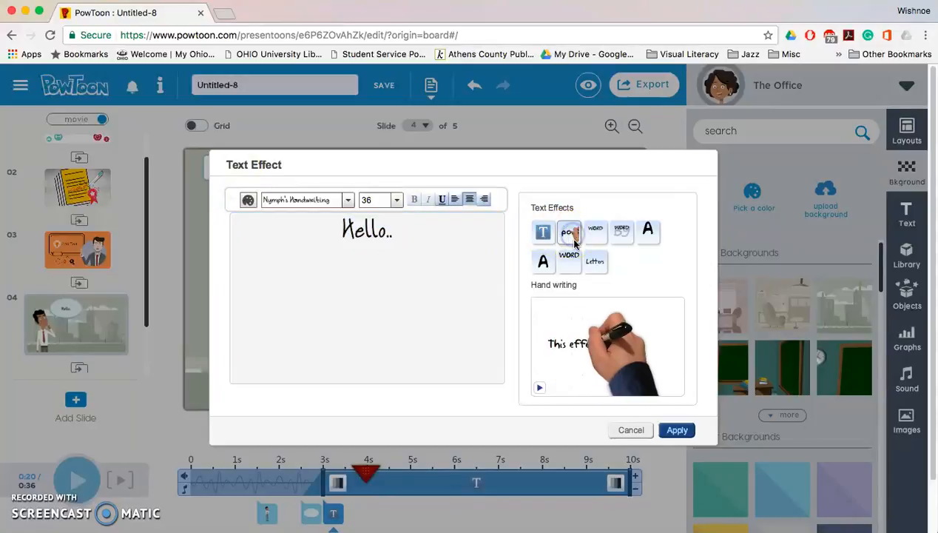
left_click(678, 429)
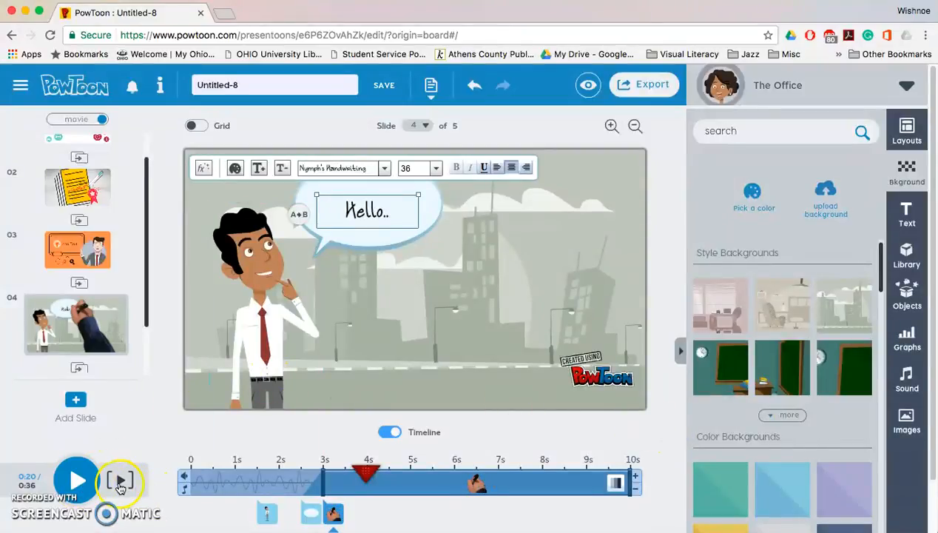
Play the slide preview and pause it.
left_click(120, 481)
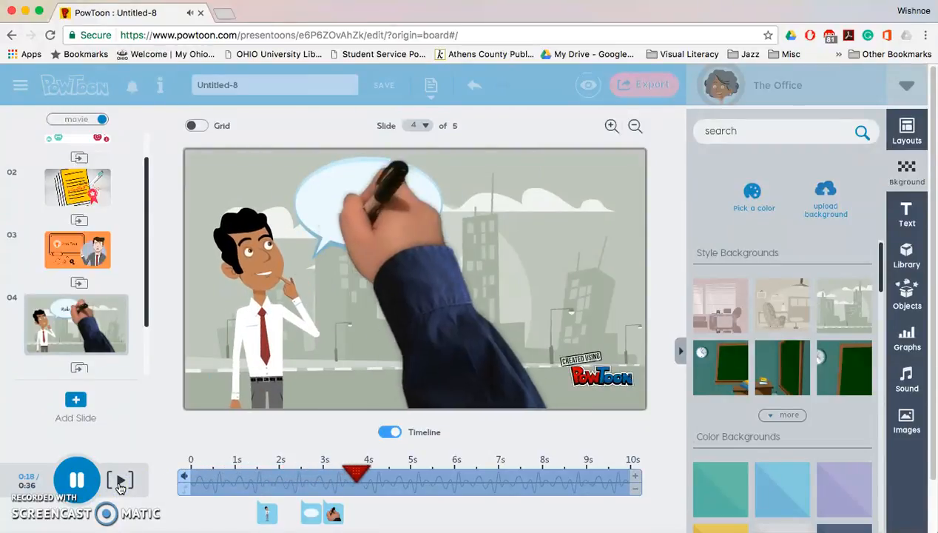
left_click(77, 481)
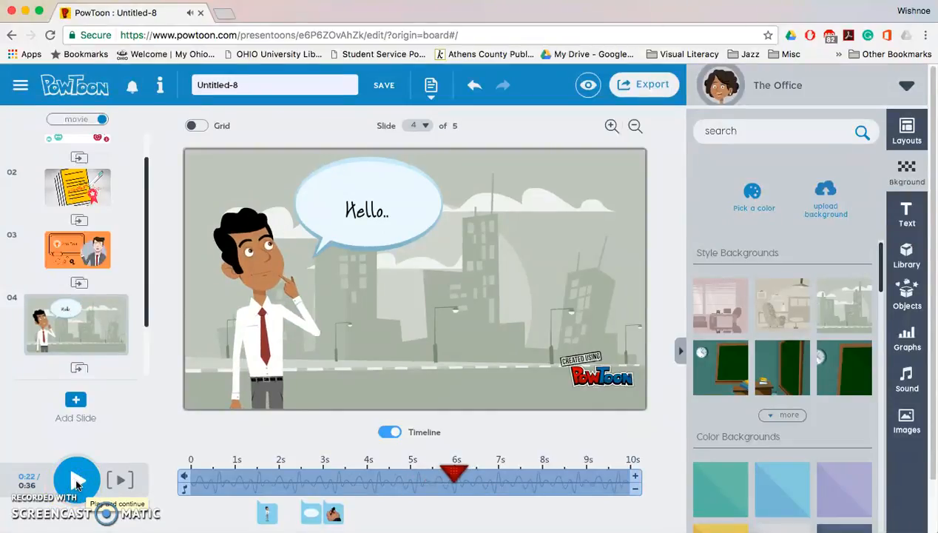
Shorten the slide's timeline to 6 s and preview the slide.
left_click(120, 468)
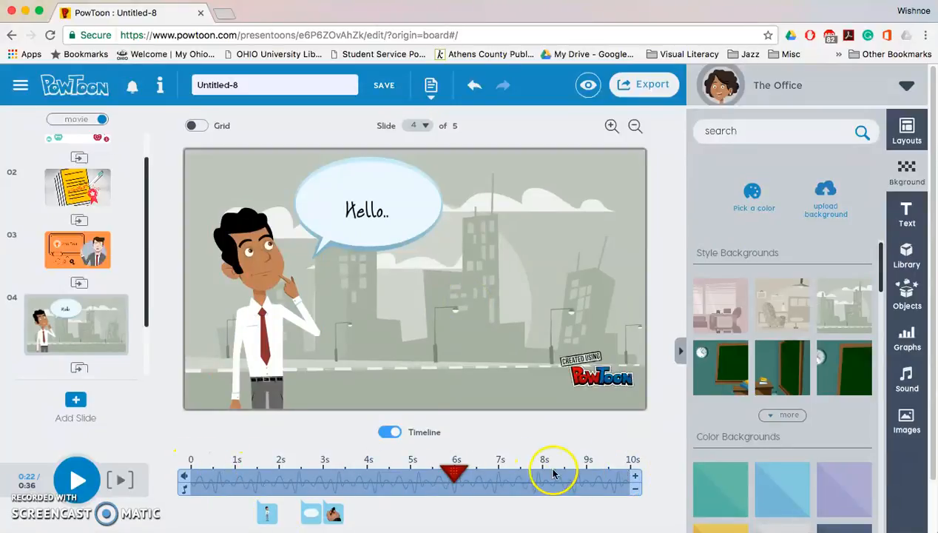
left_click(635, 490)
left_click(635, 489)
left_click(635, 490)
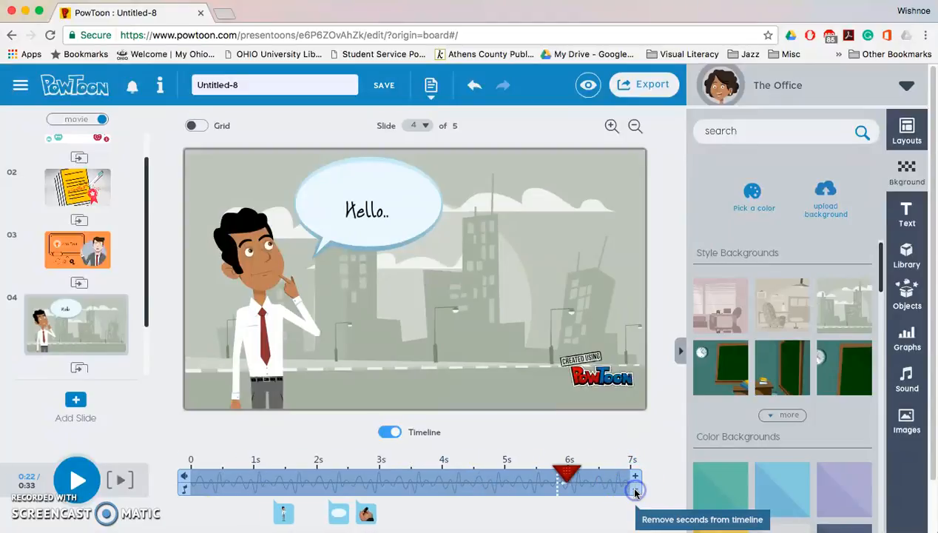
left_click(635, 490)
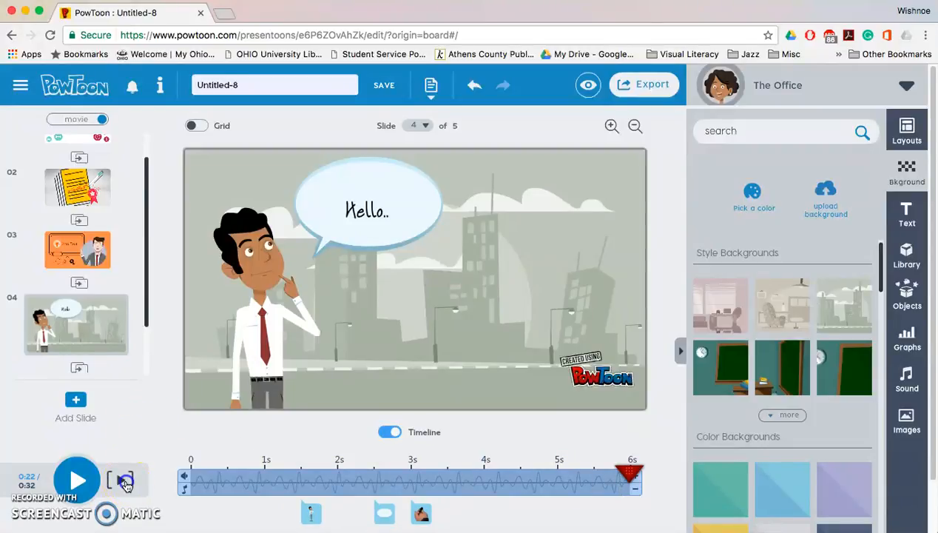
left_click(126, 482)
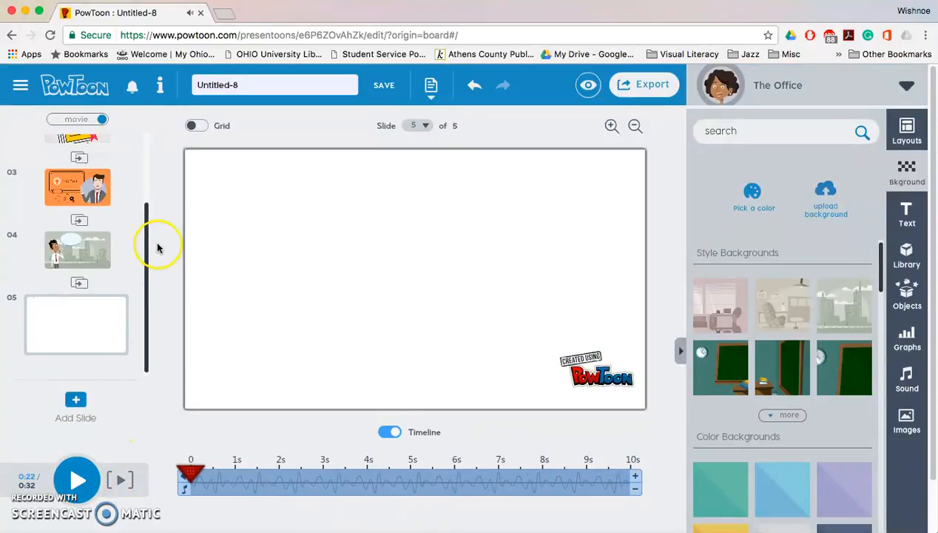
Move the city slide up to become slide 3.
left_click_drag(146, 240, 151, 188)
left_click(93, 297)
left_click_drag(93, 315, 87, 245)
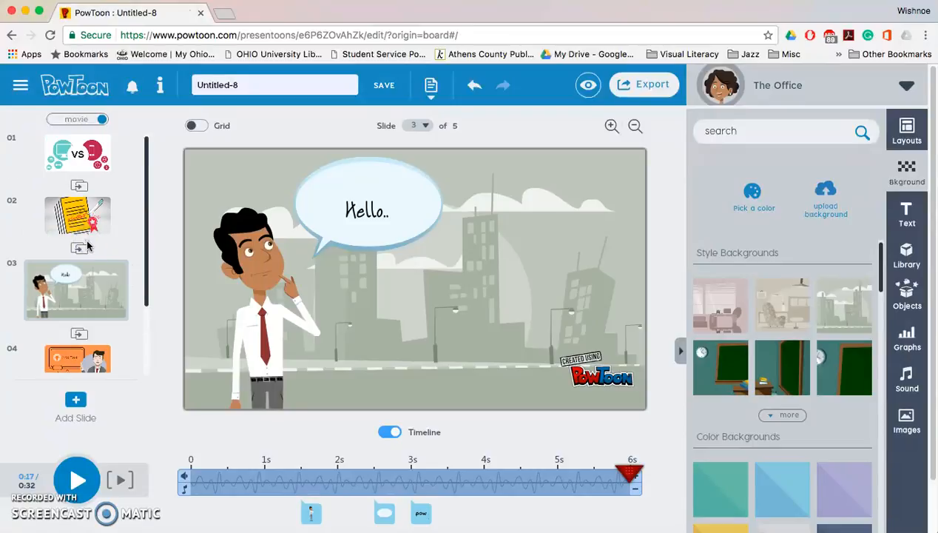
Delete slide 2.
mouse_move(94, 214)
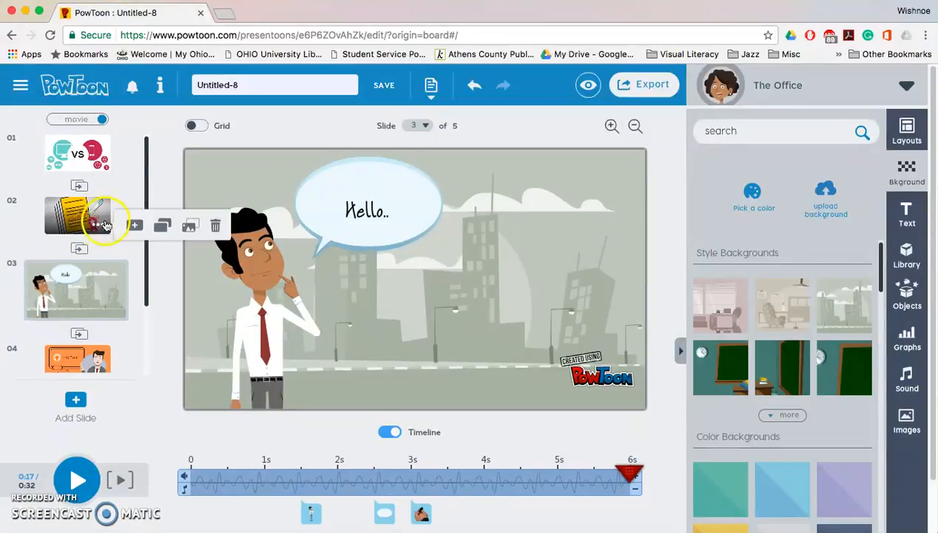
left_click(216, 227)
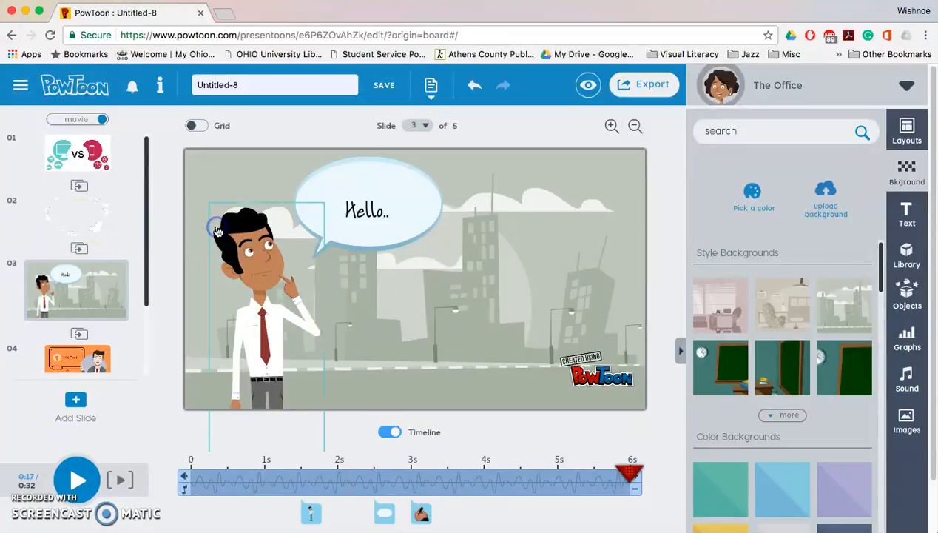